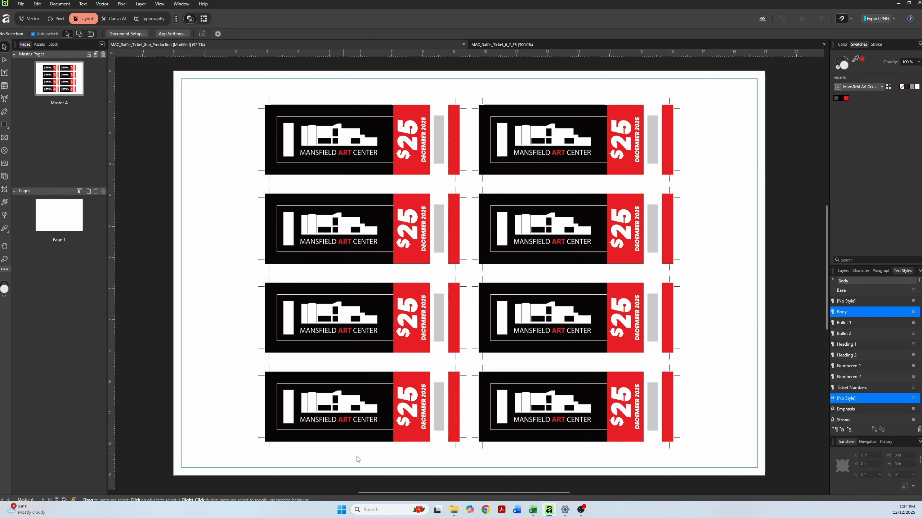
- Review the ticket PDF and numbering spreadsheets in the Assets folder, and switch to Excel to view the numbering data
click(455, 513)
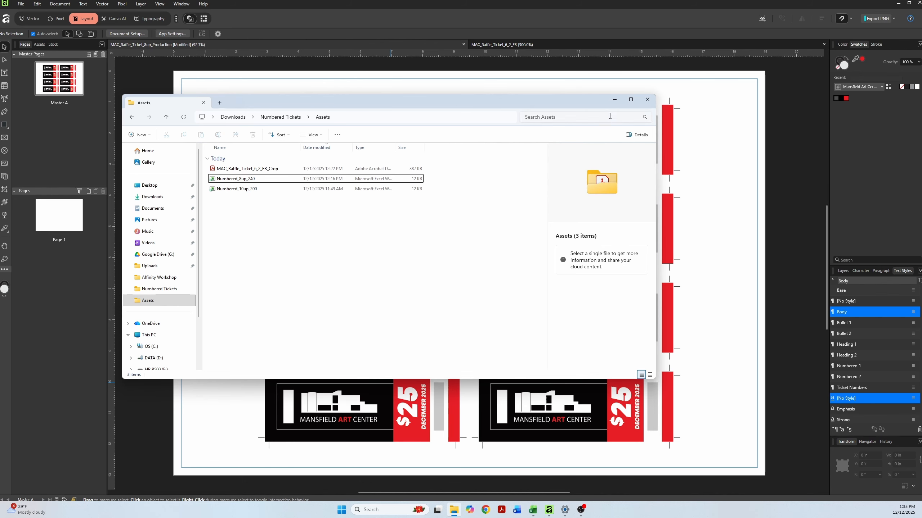
click(610, 102)
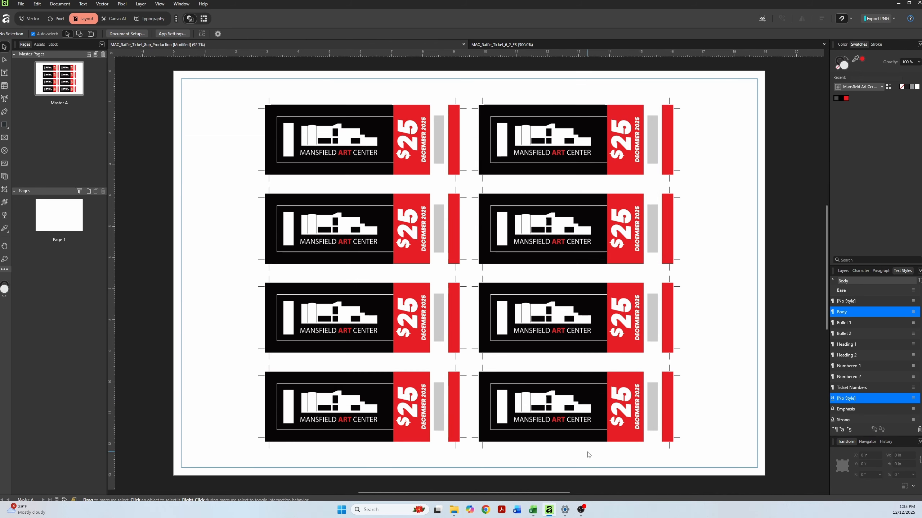
click(532, 510)
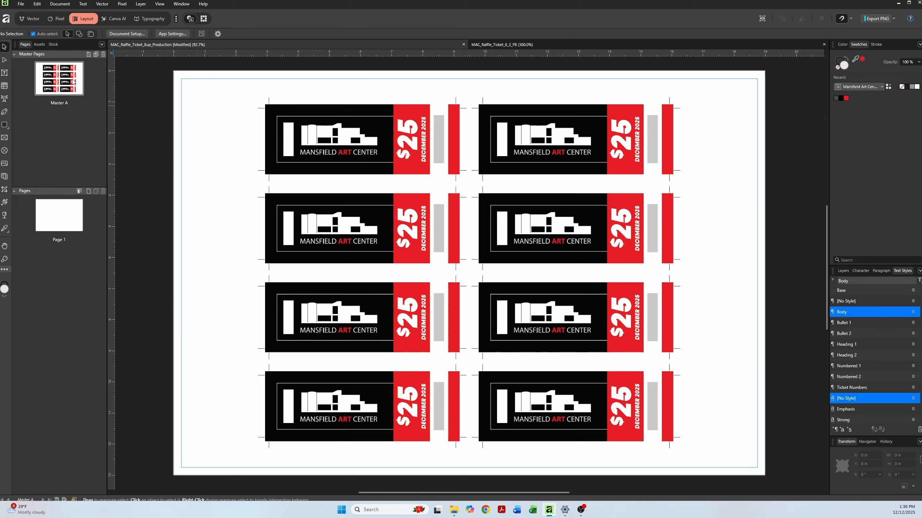
- Add a blank 19 × 13 in master page with 0.25 in margins and place MAC_Raffle_Ticket_6_2_FB_Crop on it
click(89, 54)
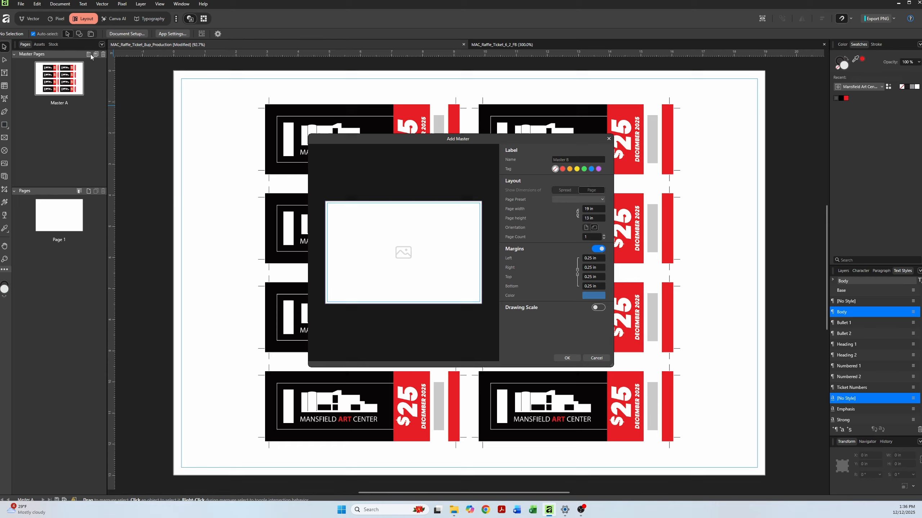
click(560, 356)
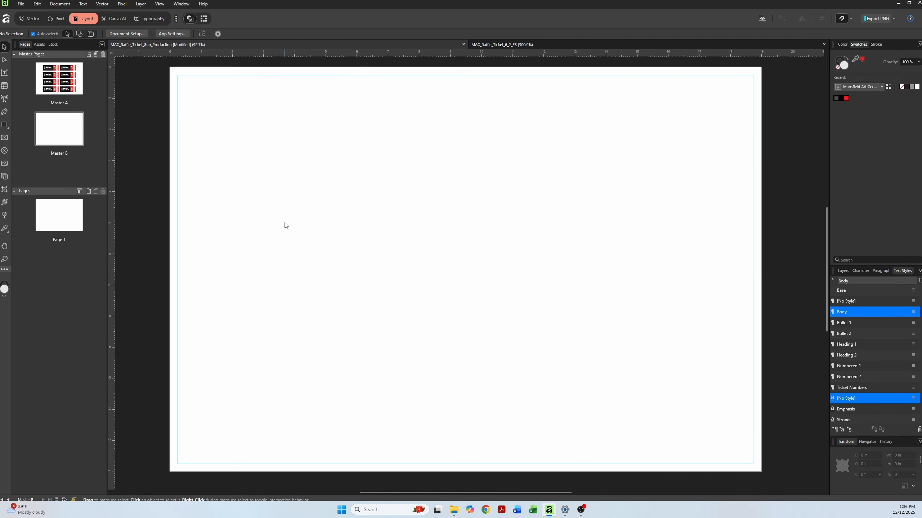
click(20, 4)
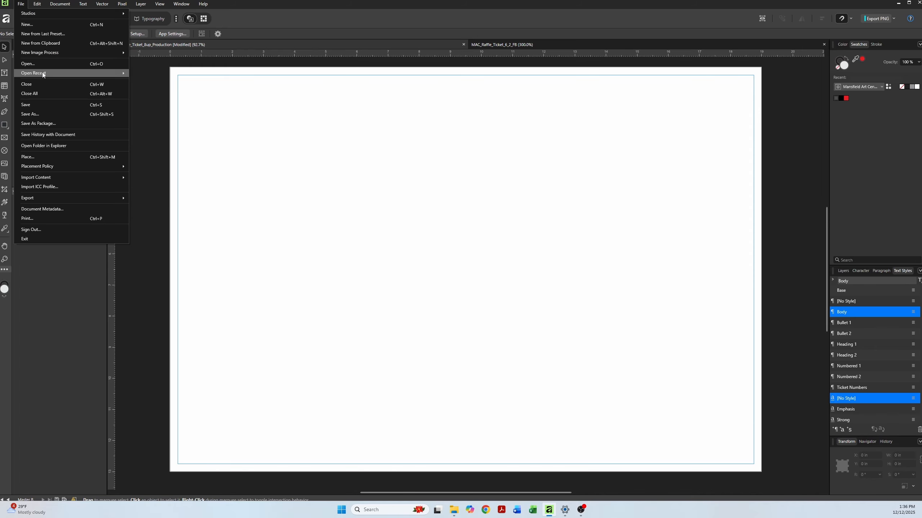
click(51, 156)
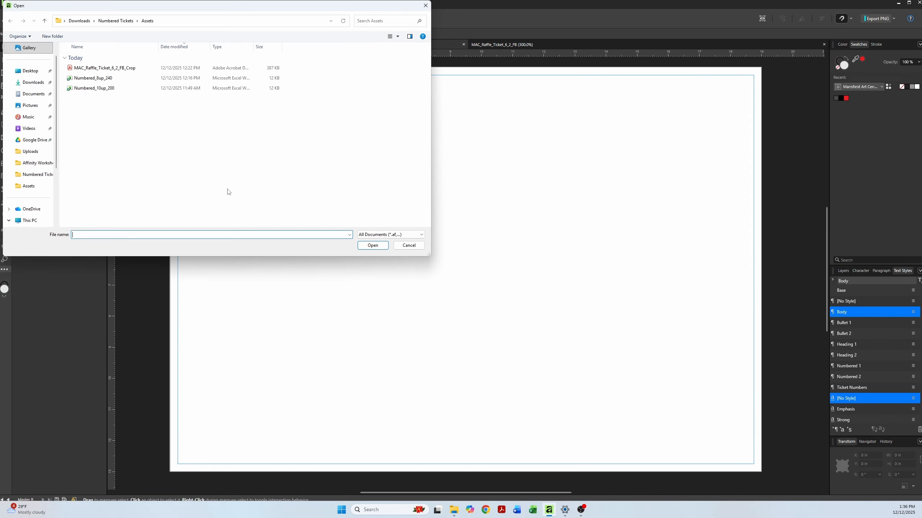
click(105, 72)
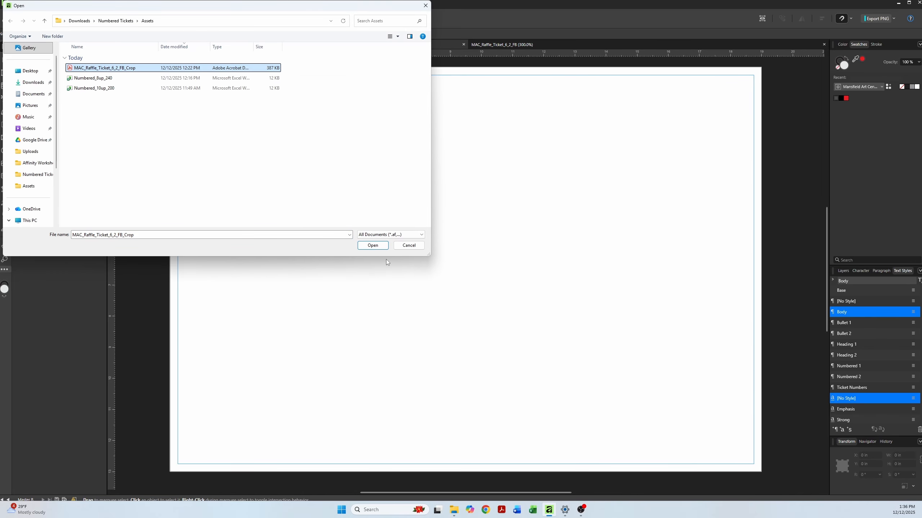
click(373, 246)
click(352, 232)
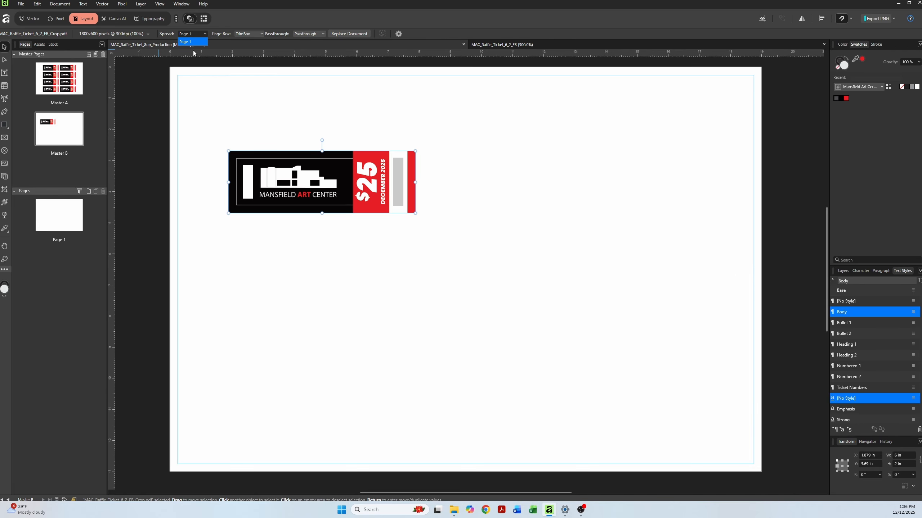
- Set the placed ticket's page box to CropBox and move the ticket closer to the page's top edge
click(241, 34)
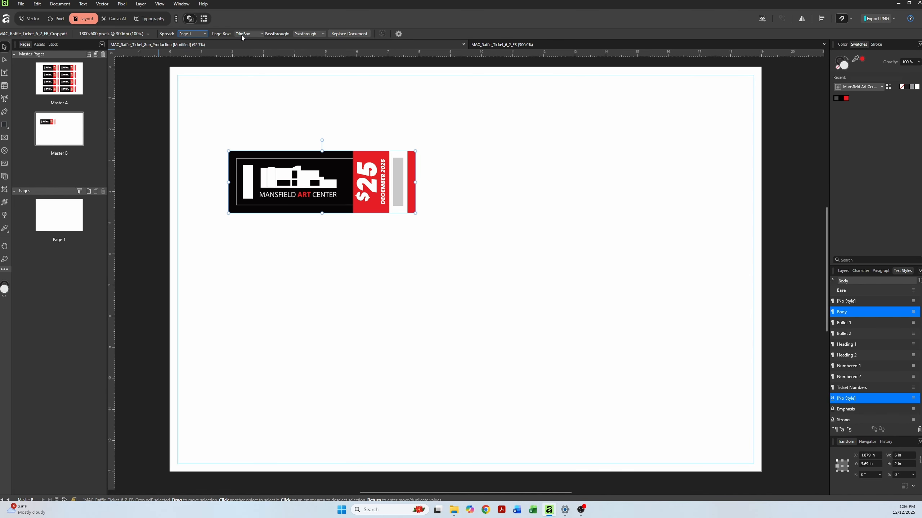
click(241, 34)
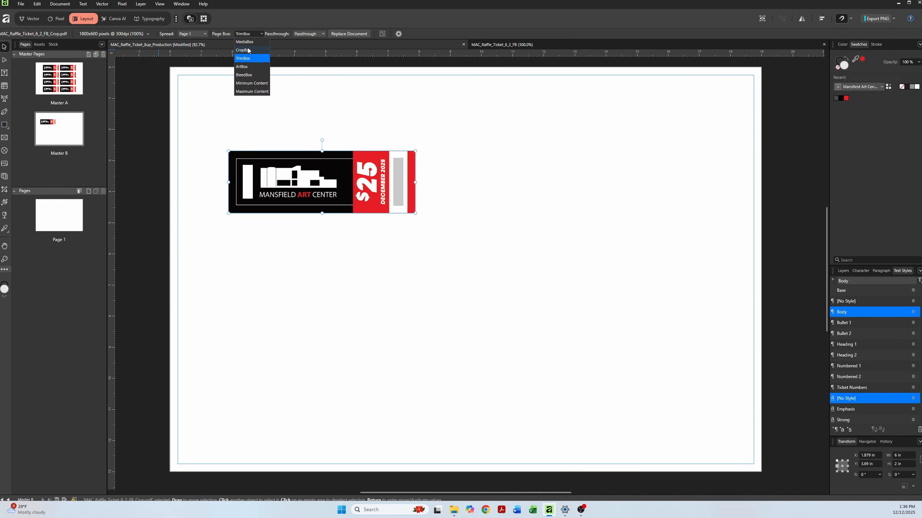
click(248, 50)
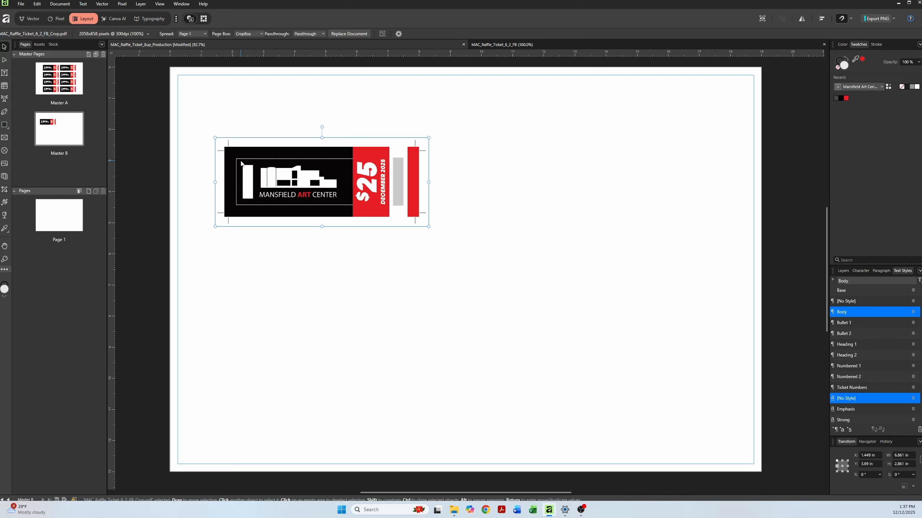
drag(251, 168, 257, 144)
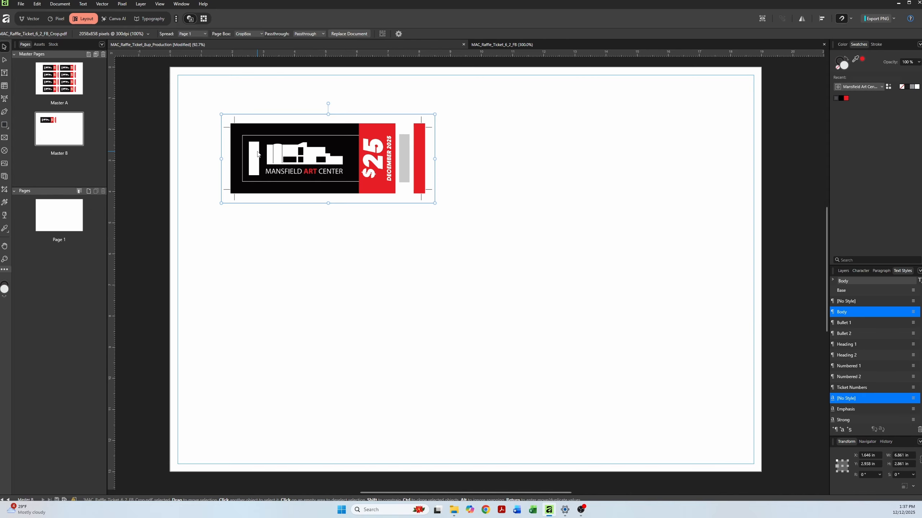
- Duplicate the ticket alongside the original, and copy the pair directly below to form a 2 × 2 grid
drag(258, 155, 470, 157)
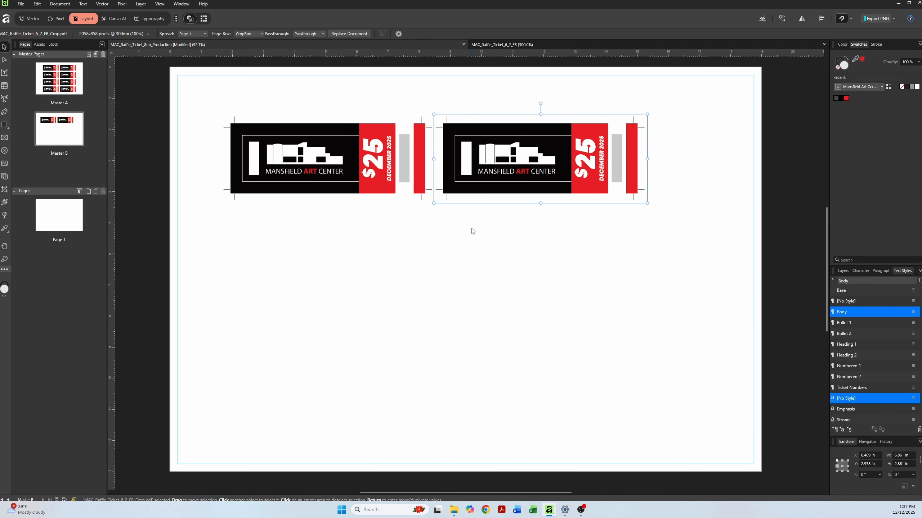
click(477, 230)
click(526, 159)
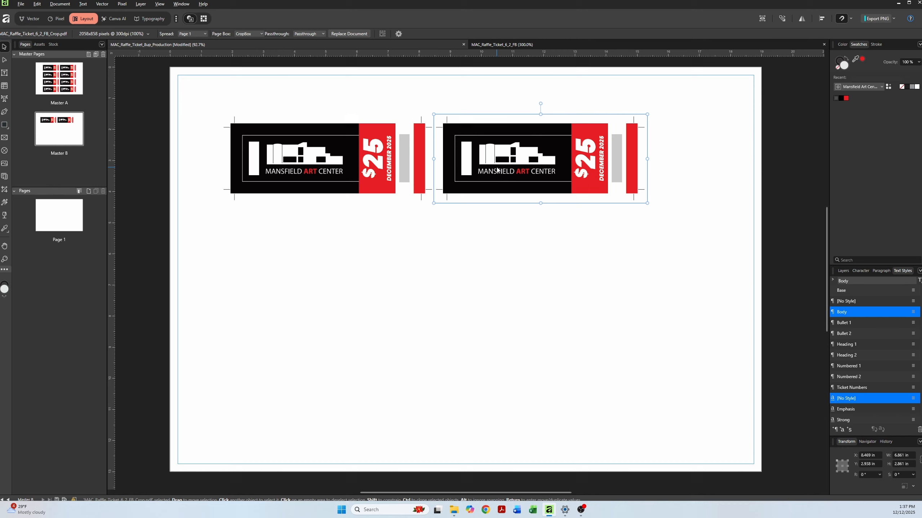
shift+click(355, 162)
drag(355, 163, 365, 256)
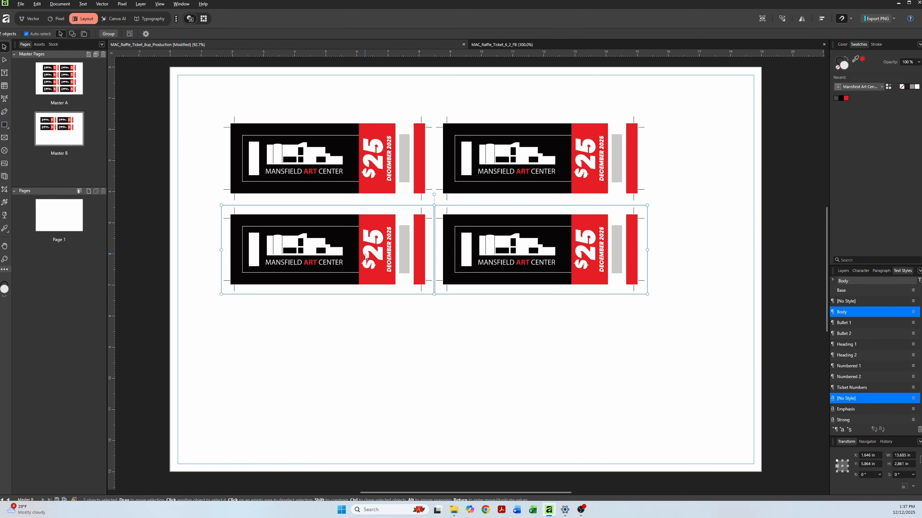
click(425, 334)
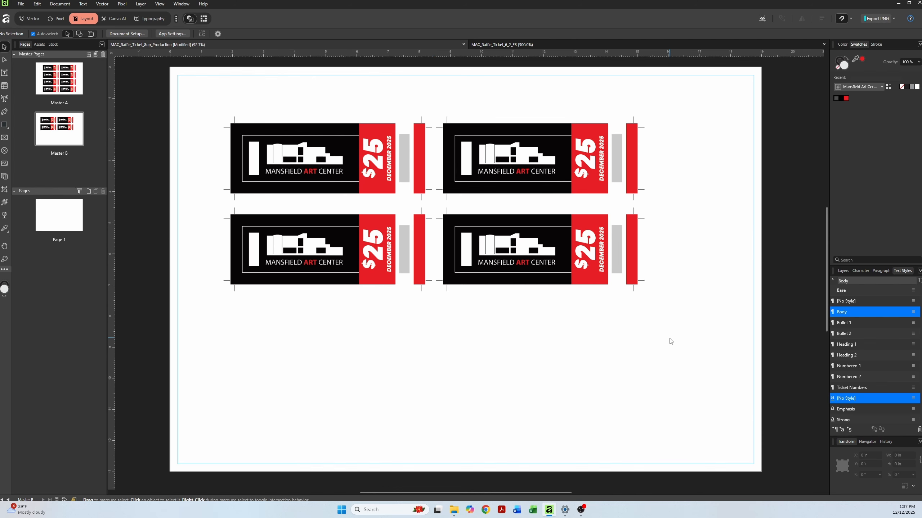
- Group the four tickets and center the group horizontally and vertically on the spread
drag(669, 341, 235, 112)
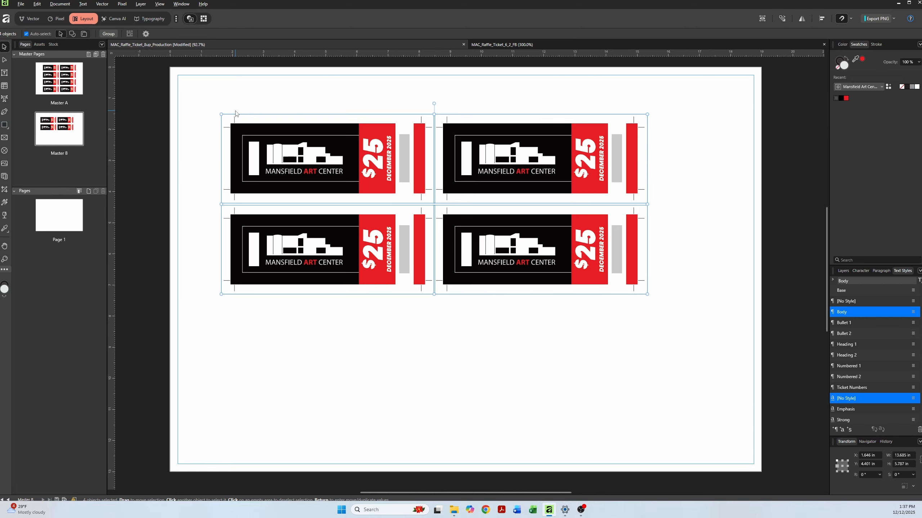
key(ctrl+g)
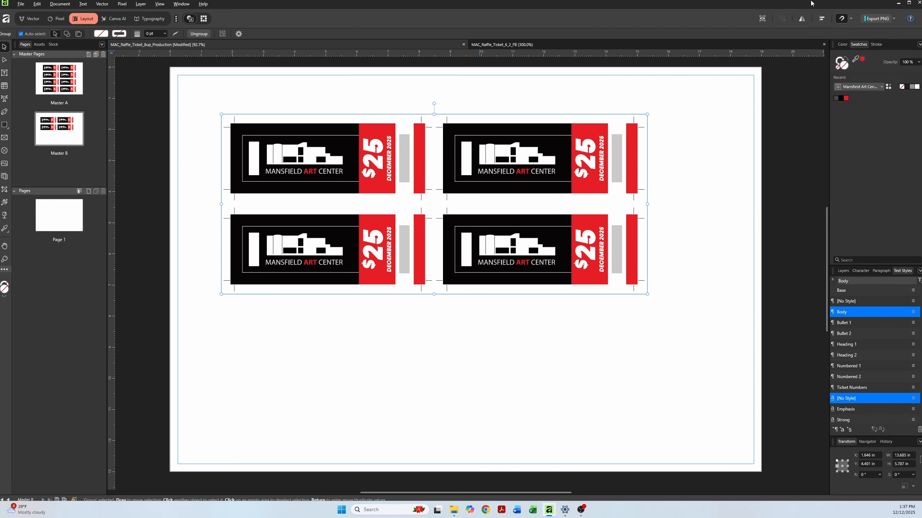
click(821, 22)
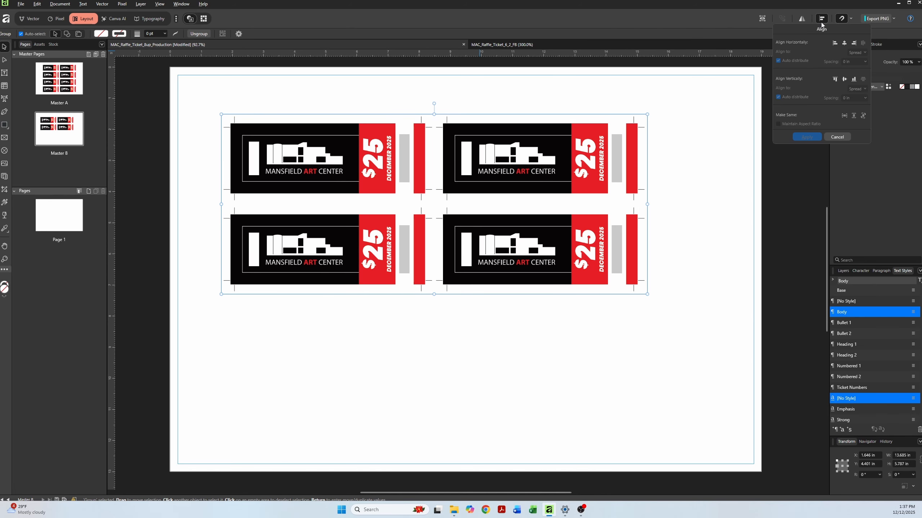
click(845, 43)
click(845, 78)
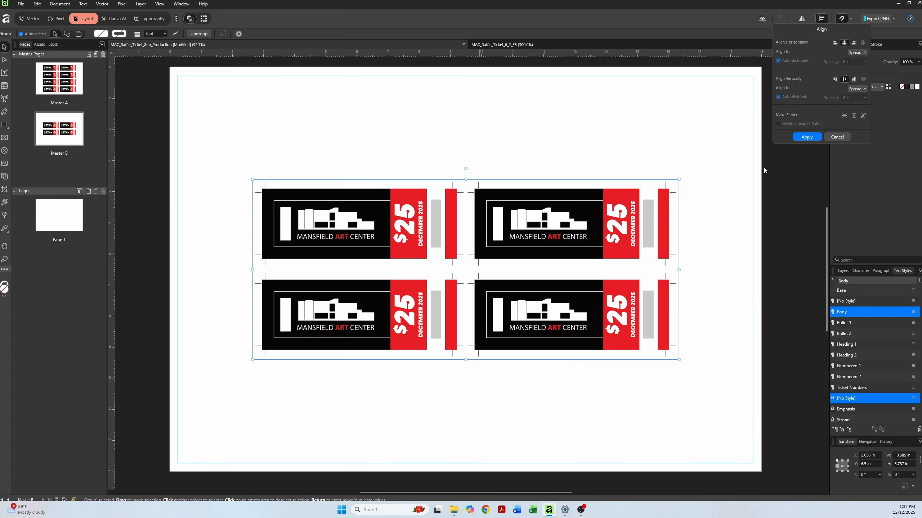
click(602, 145)
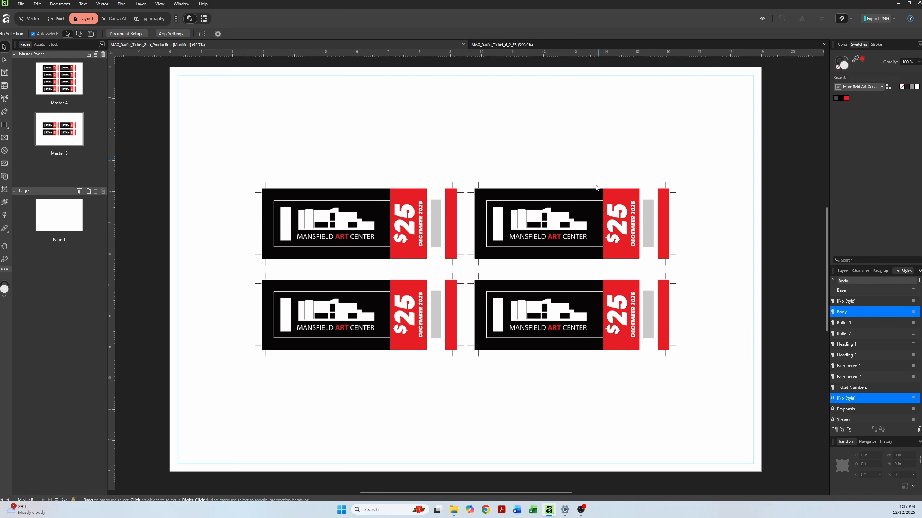
- Delete the grouped tickets and remove the second master page, Master B
click(579, 242)
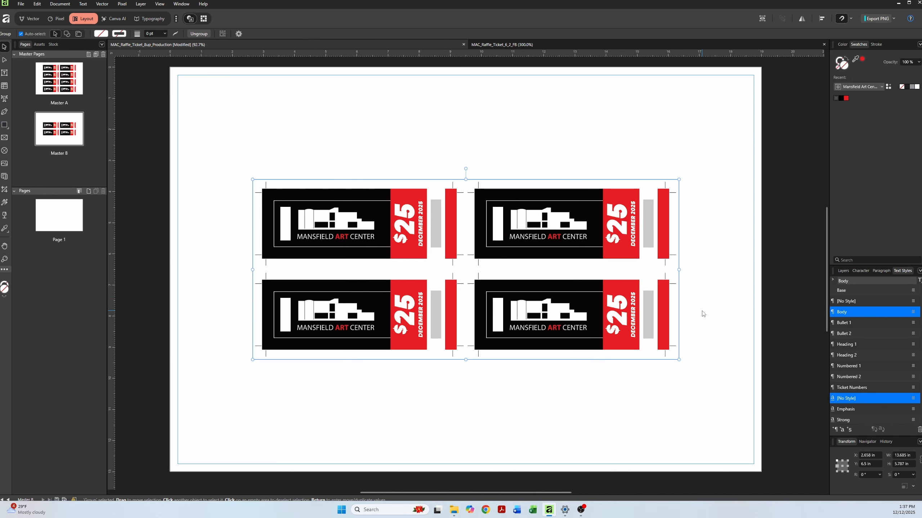
key(Delete)
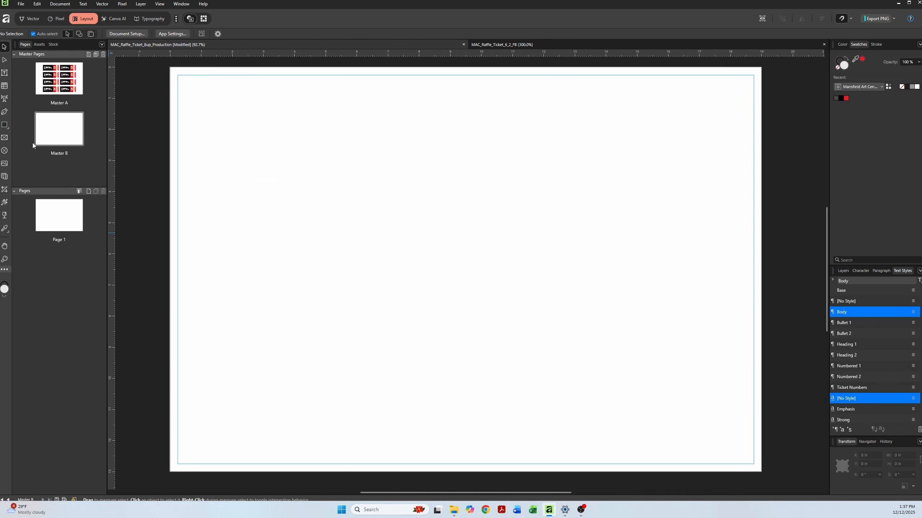
click(54, 126)
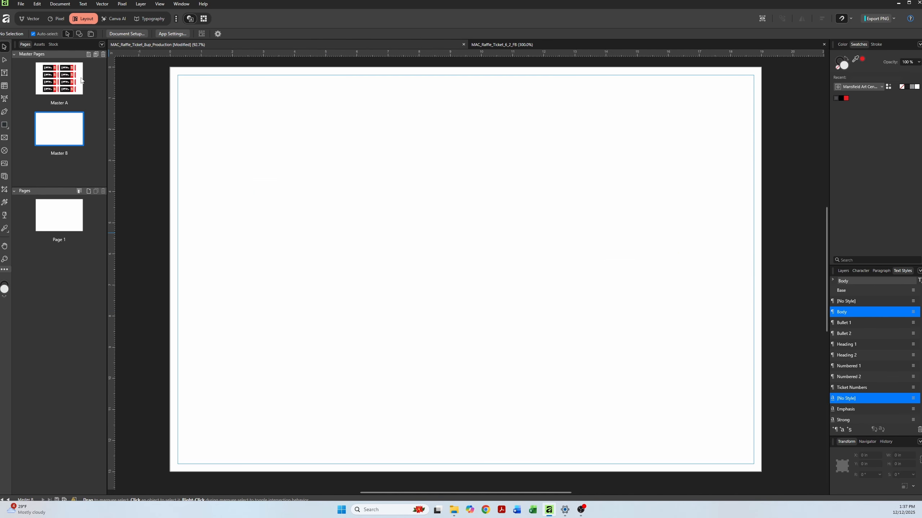
click(103, 55)
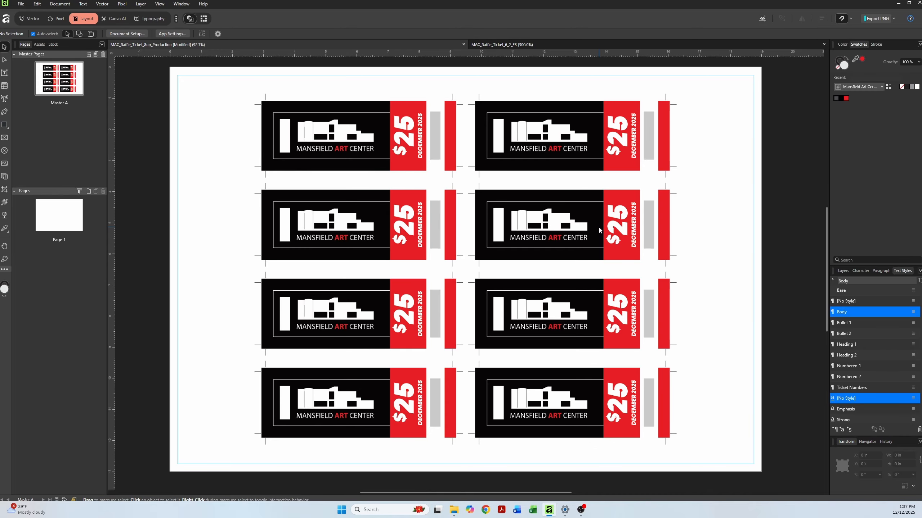
- Create a text frame about 2.72 × 0.82 in above the upper-left ticket on Master A and enter 001
scroll(599, 230, up, 3)
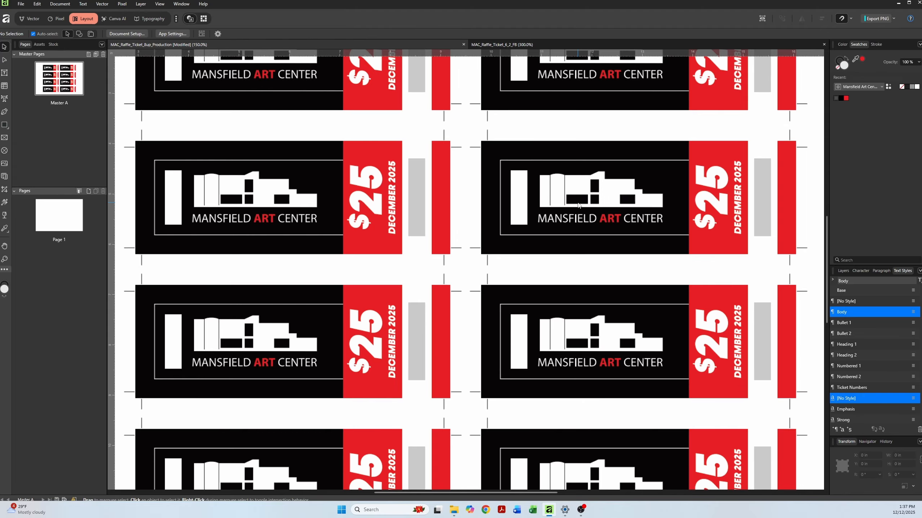
drag(537, 149, 542, 349)
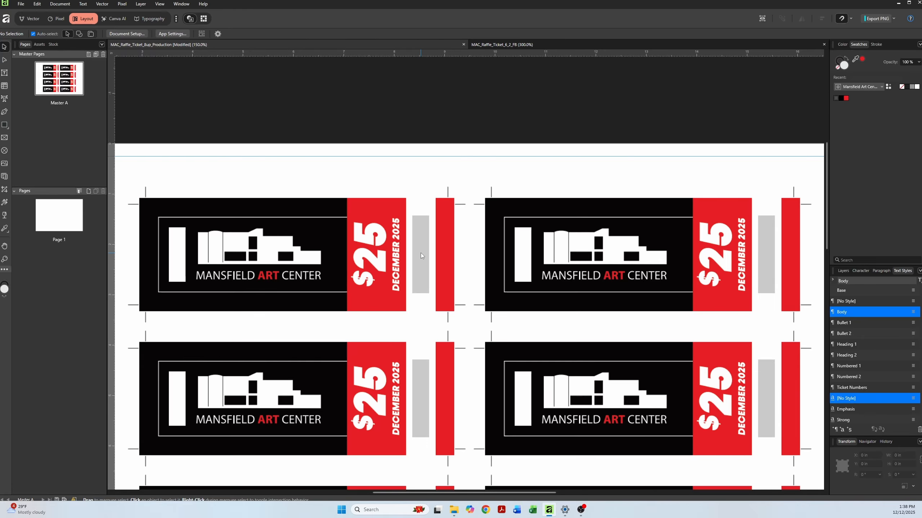
click(4, 72)
drag(236, 162, 373, 204)
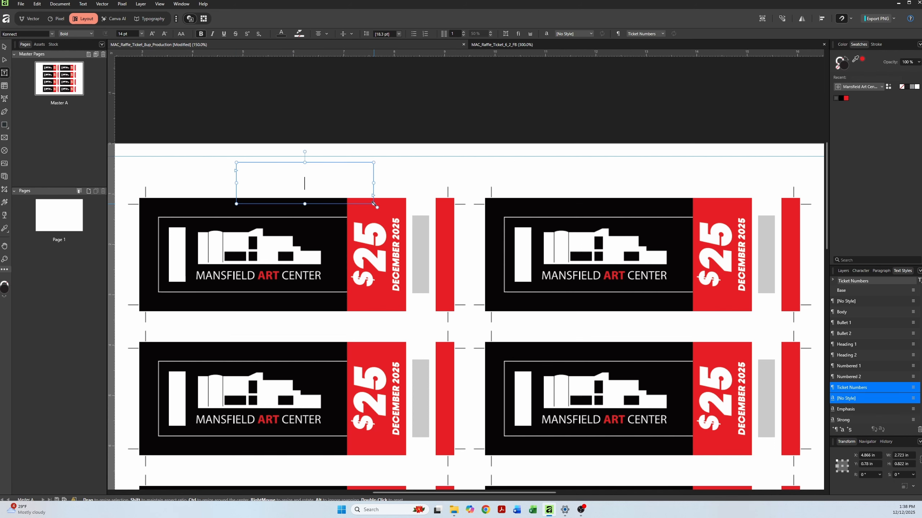
text(001)
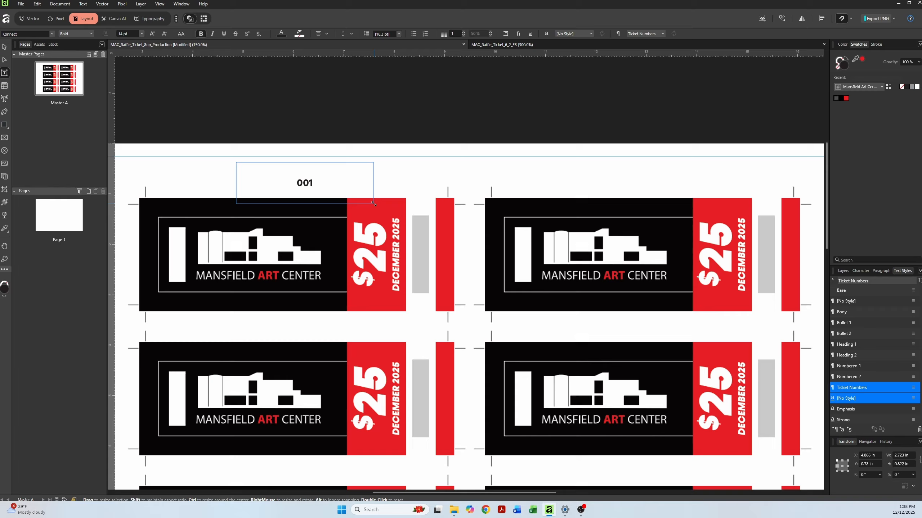
key(Escape)
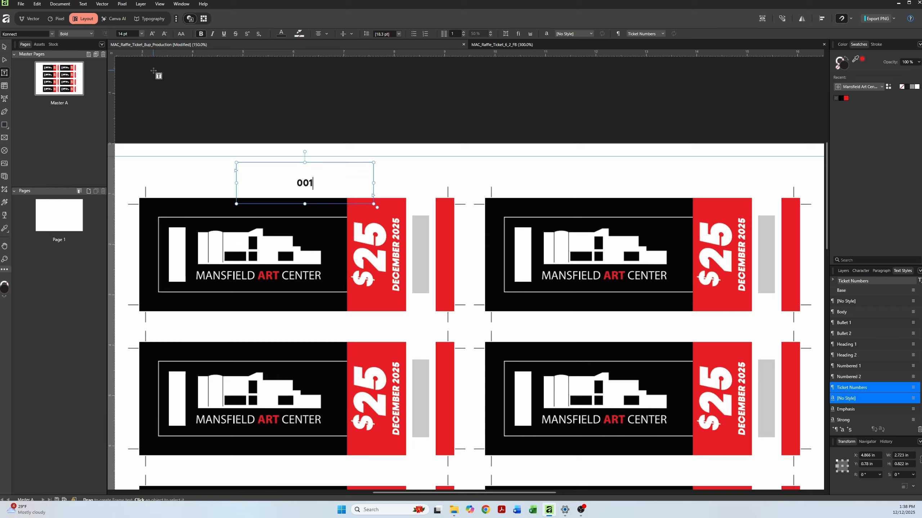
click(5, 47)
click(173, 163)
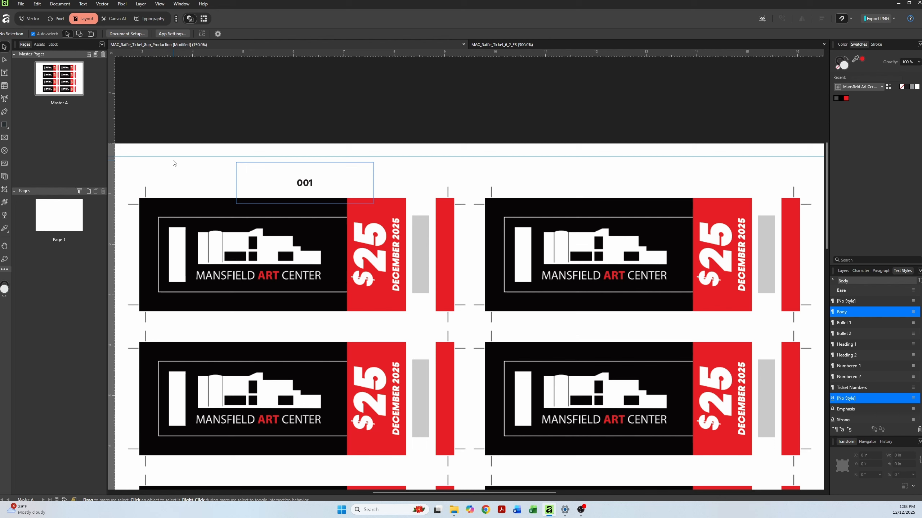
- Set the vertical alignment of the 001 text frame to Top Align
click(279, 183)
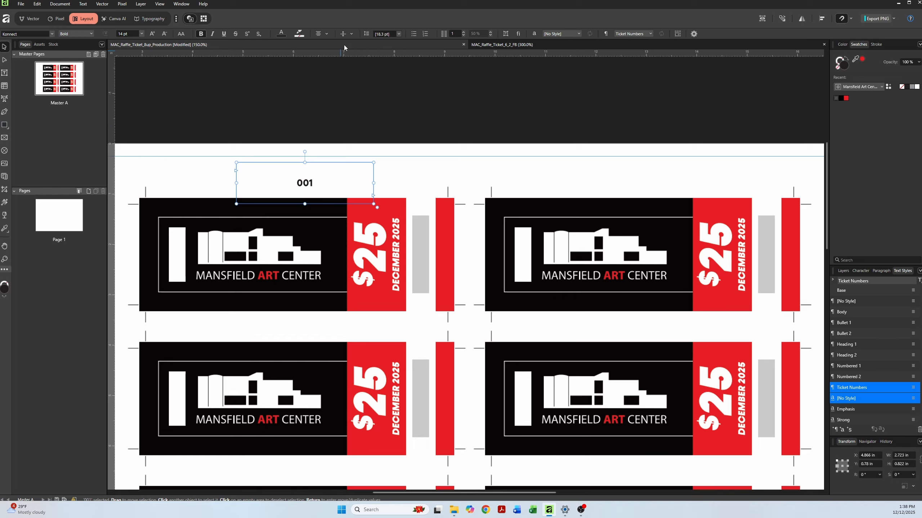
click(352, 34)
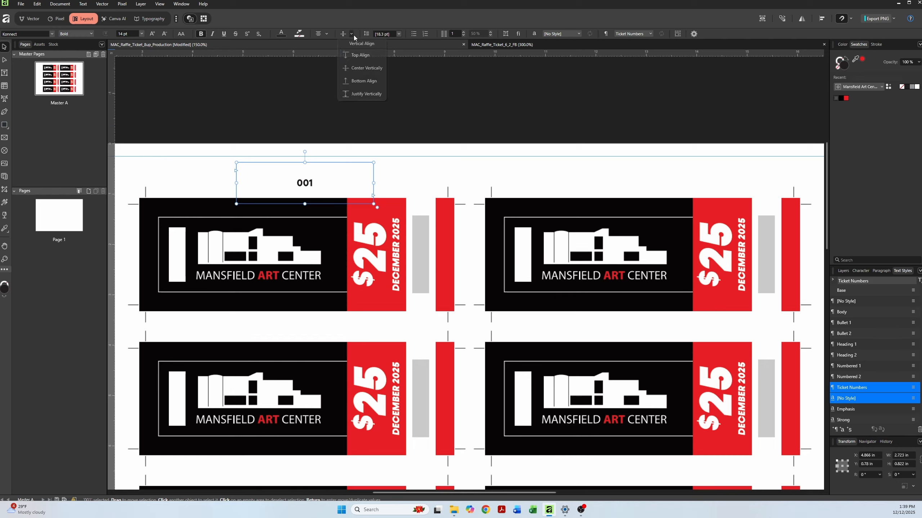
click(360, 55)
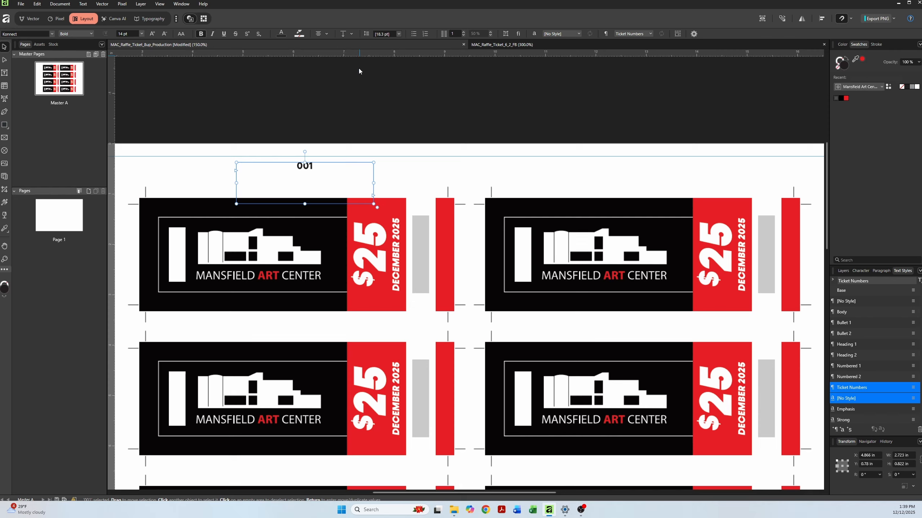
- Set the vertical alignment of the 001 text frame above the upper-left ticket to Center Vertically
click(347, 33)
click(340, 35)
click(339, 35)
click(339, 35)
click(351, 34)
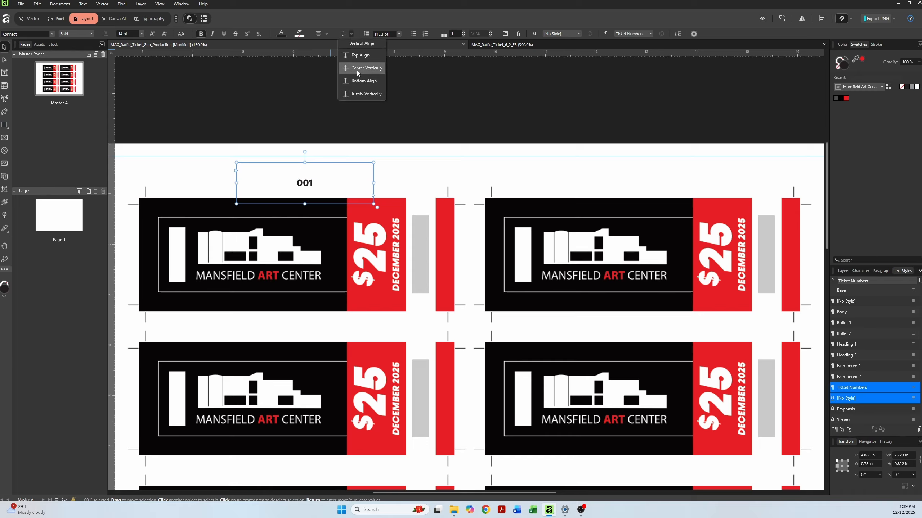
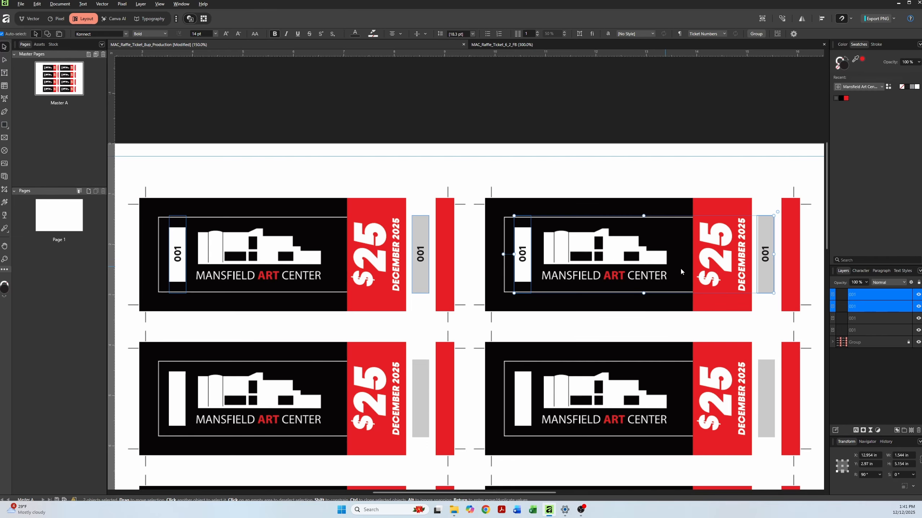
- Nudge the 001 text frame on the upper-right ticket's stub so it lines up with the grey rectangle
click(716, 172)
click(762, 260)
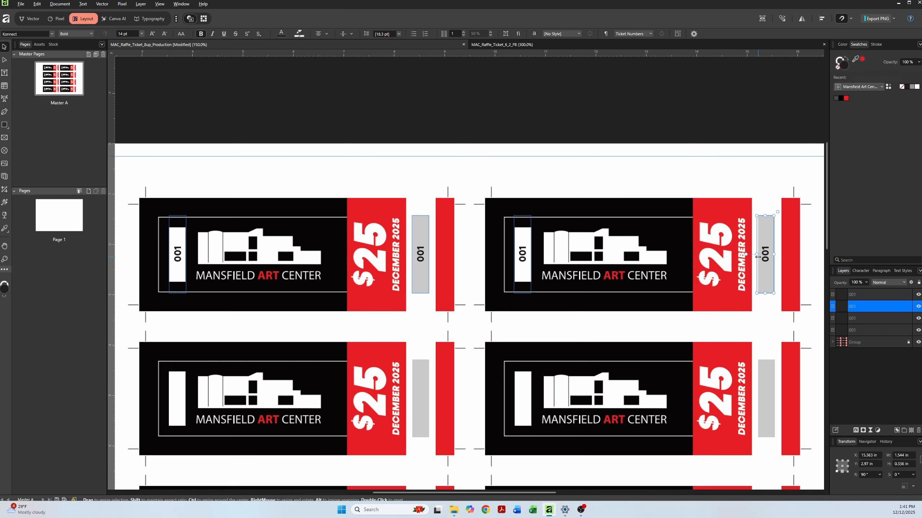
drag(757, 256, 758, 257)
click(531, 164)
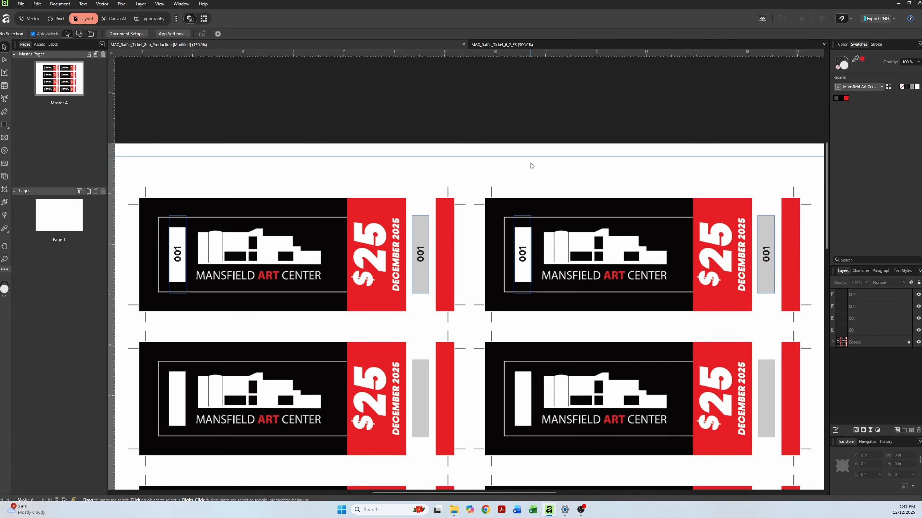
- Duplicate the top row's four 001 text frames and align the copies on the second row of tickets
key(ctrl+1)
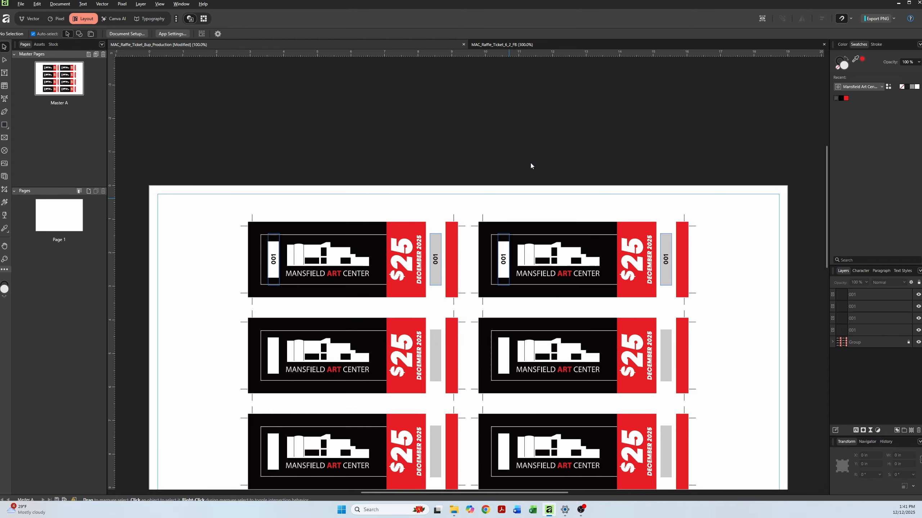
drag(196, 234, 712, 295)
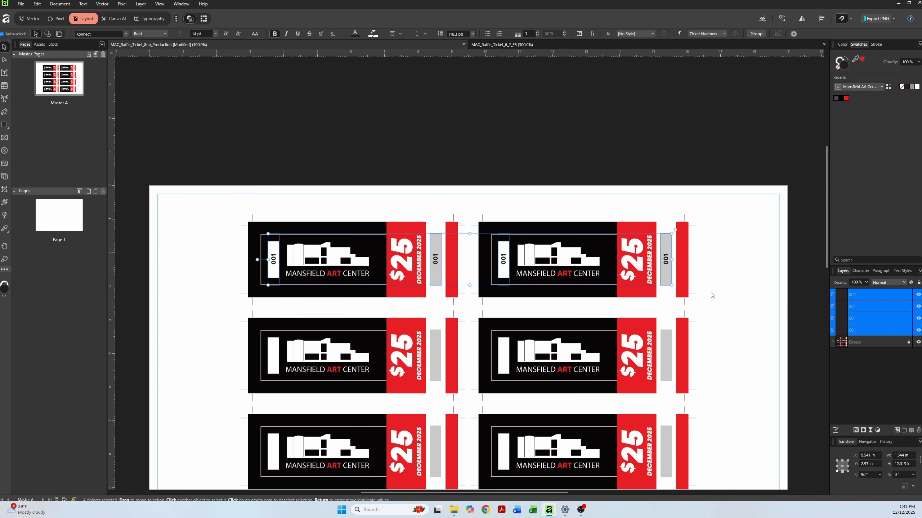
key(ctrl+j)
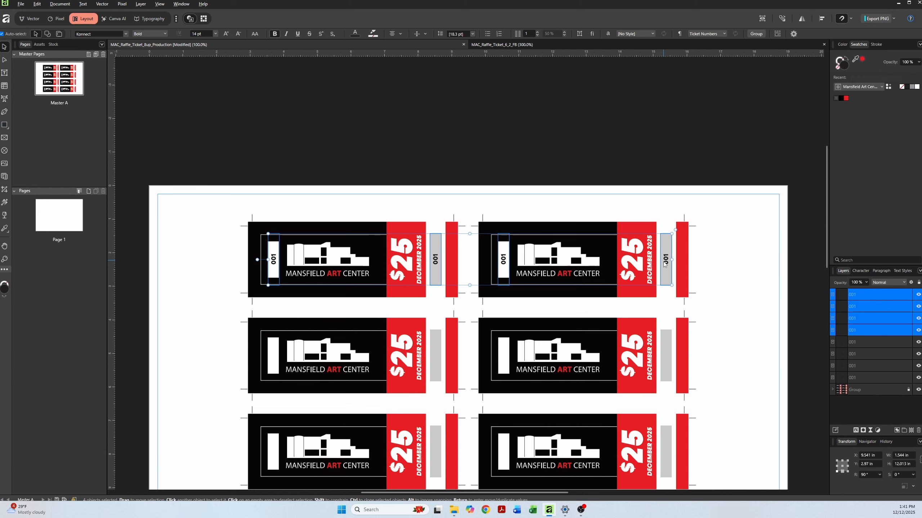
drag(663, 258, 678, 357)
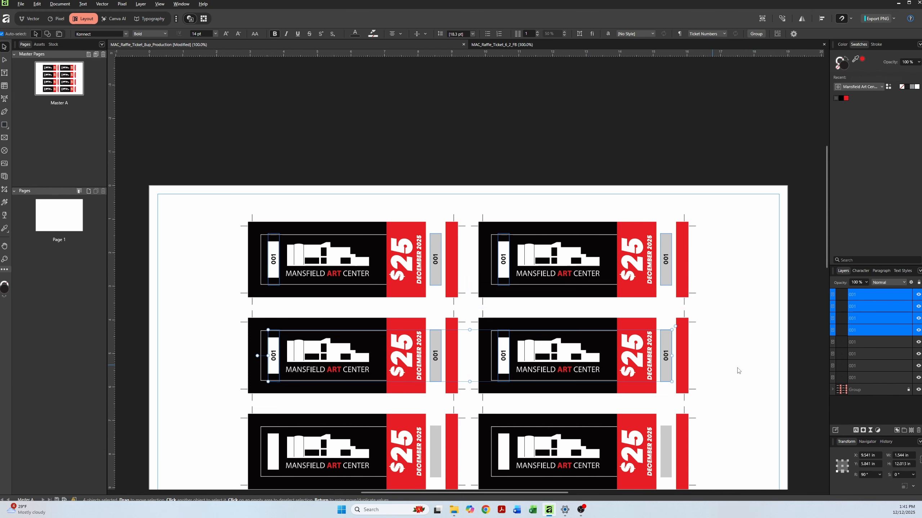
- Place copies of the four 001 text frames on the third and fourth rows of tickets
scroll(777, 380, down, 3)
scroll(778, 381, down, 3)
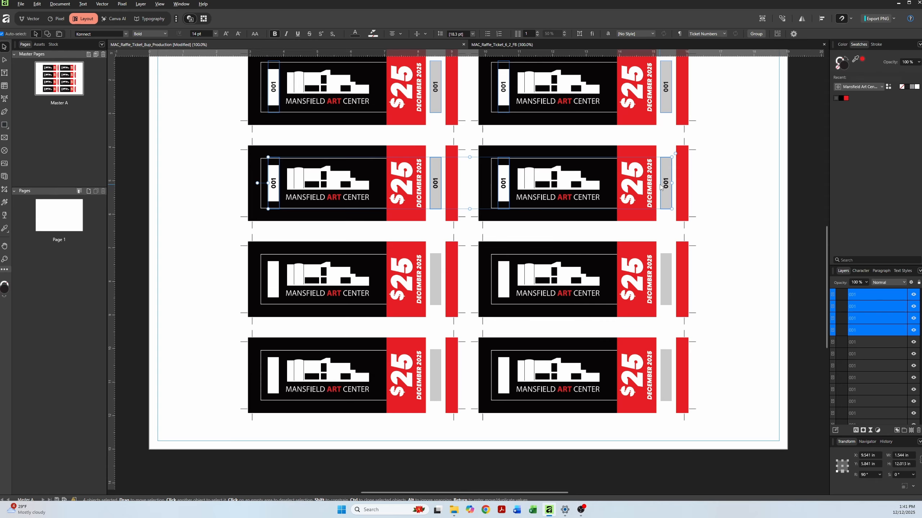
drag(663, 186, 678, 280)
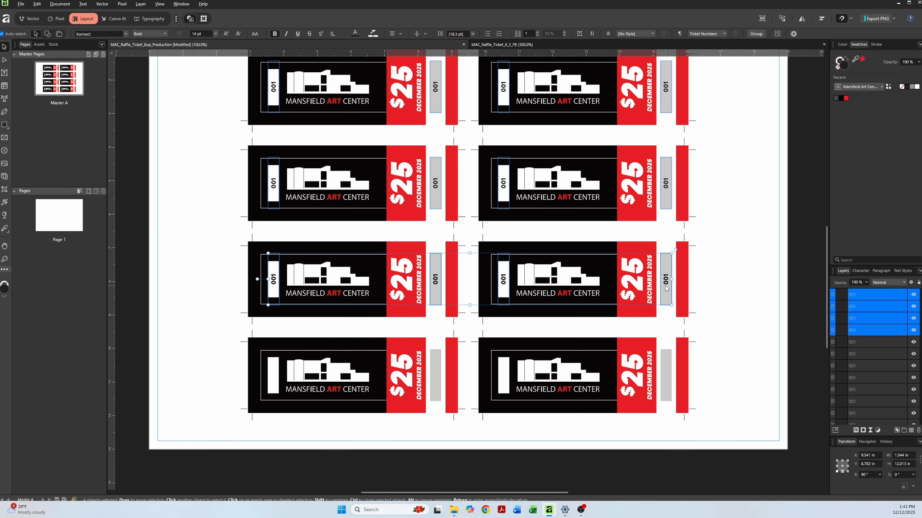
drag(662, 283, 673, 380)
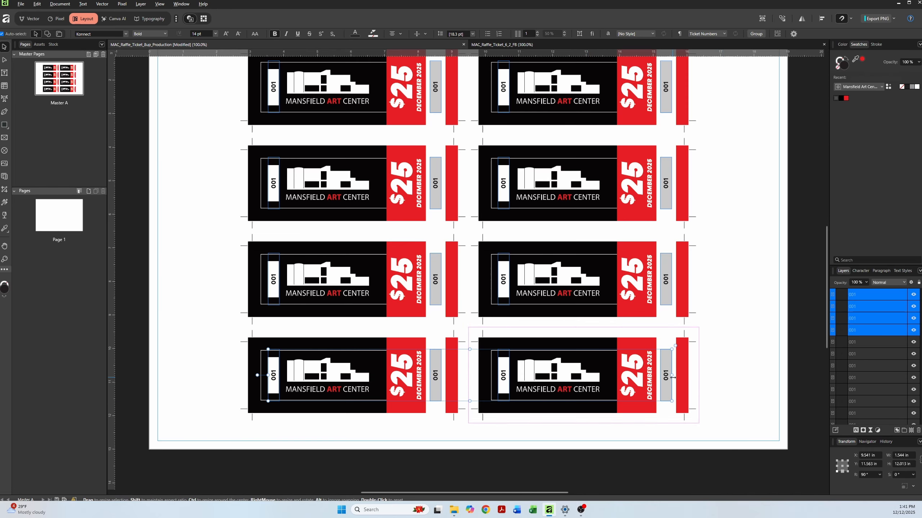
click(730, 367)
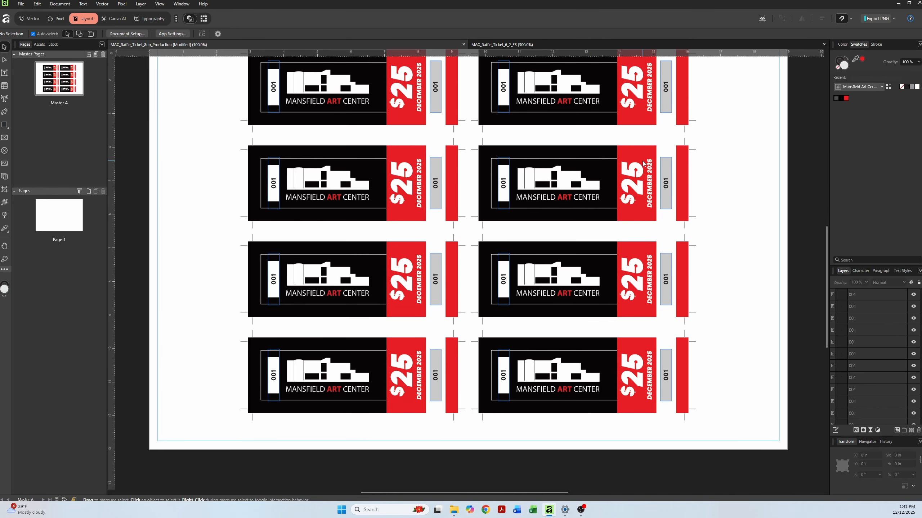
key(ctrl+minus)
key(ctrl+equal)
key(ctrl+equal)
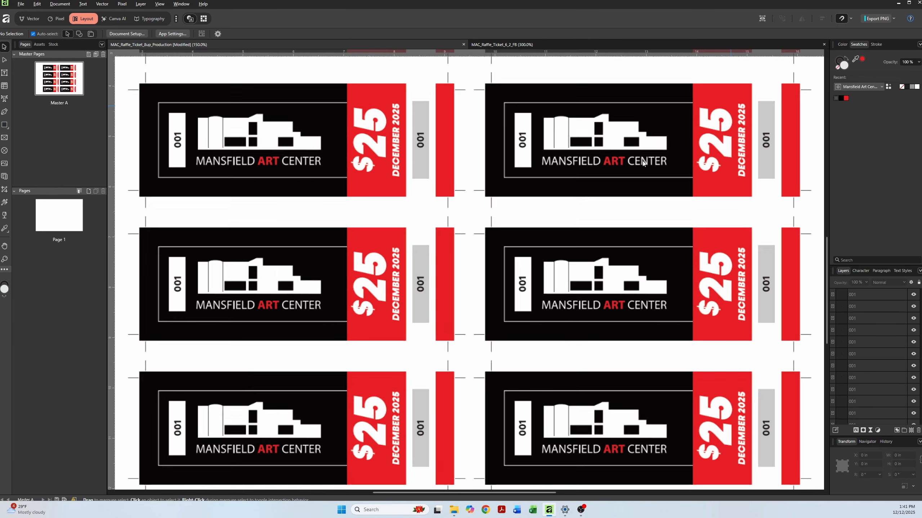
drag(477, 181, 458, 355)
drag(421, 192, 422, 244)
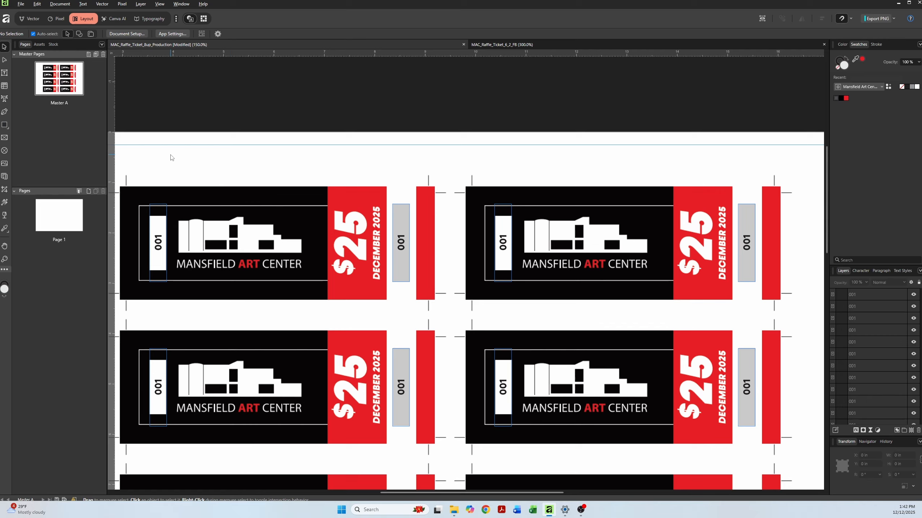
- In the MAC_Raffle_Ticket_6_2_FB document, delete the grey rectangle on the ticket stub and save the file
click(499, 44)
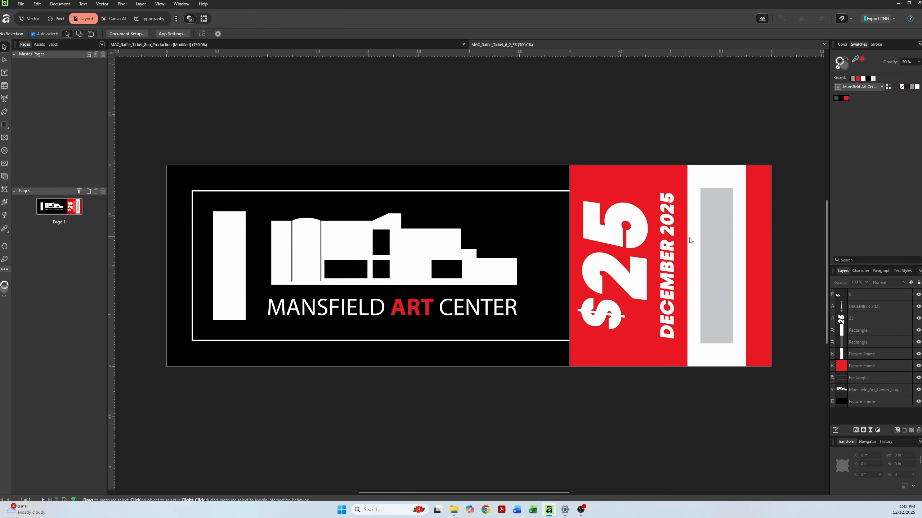
click(704, 229)
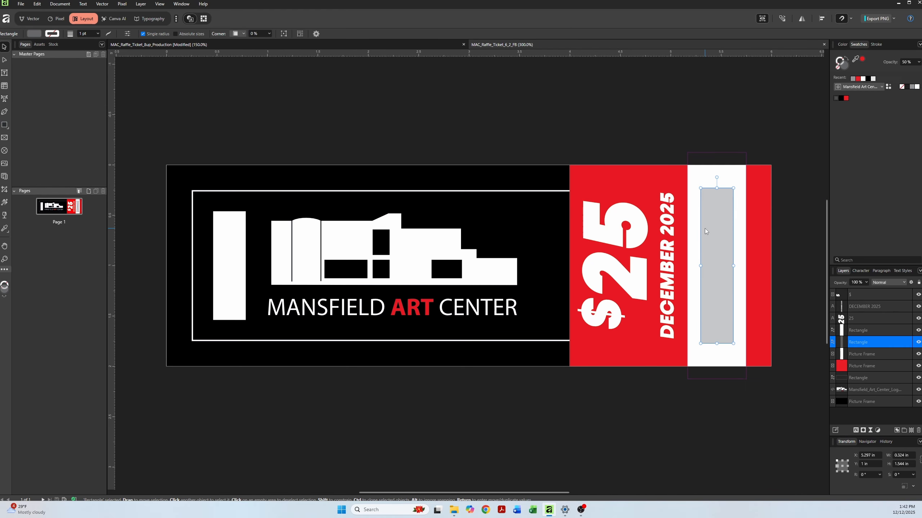
key(Delete)
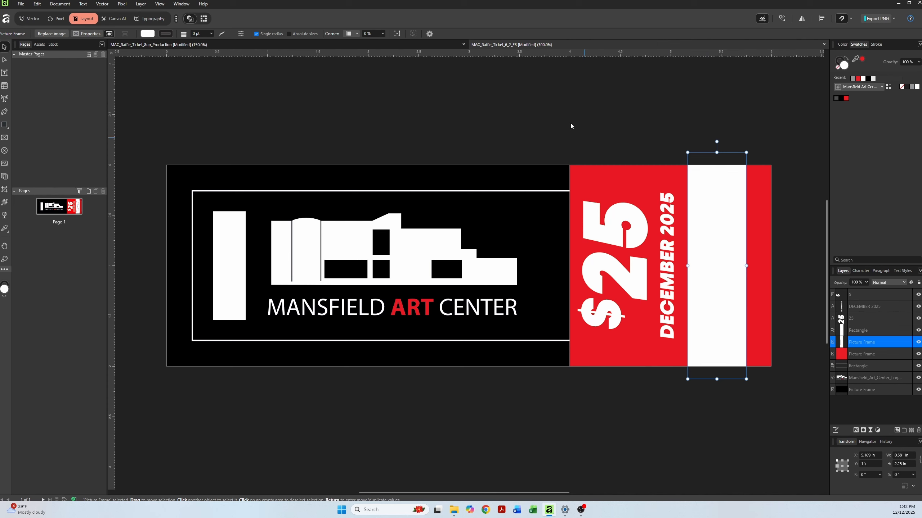
click(555, 113)
key(ctrl+s)
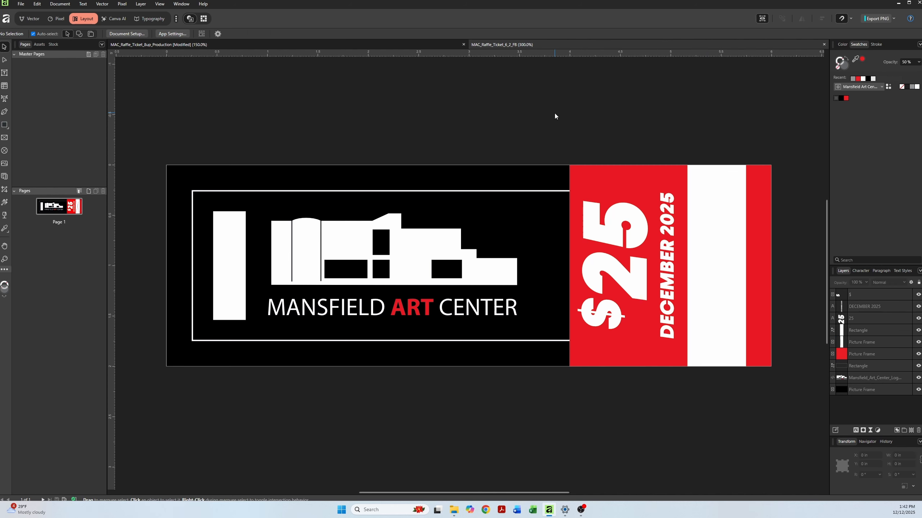
- Begin exporting the ticket document as a PDF with the PDF (press ready) preset
click(21, 3)
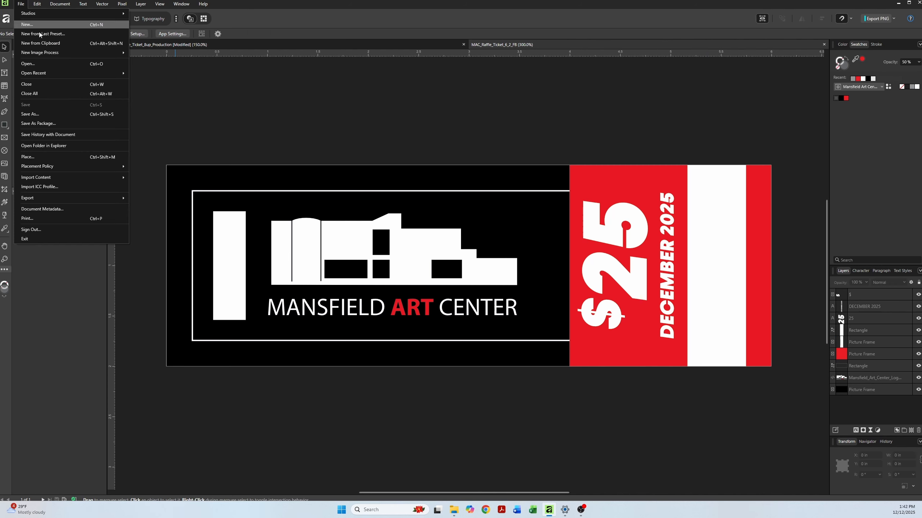
mouse_move(71, 200)
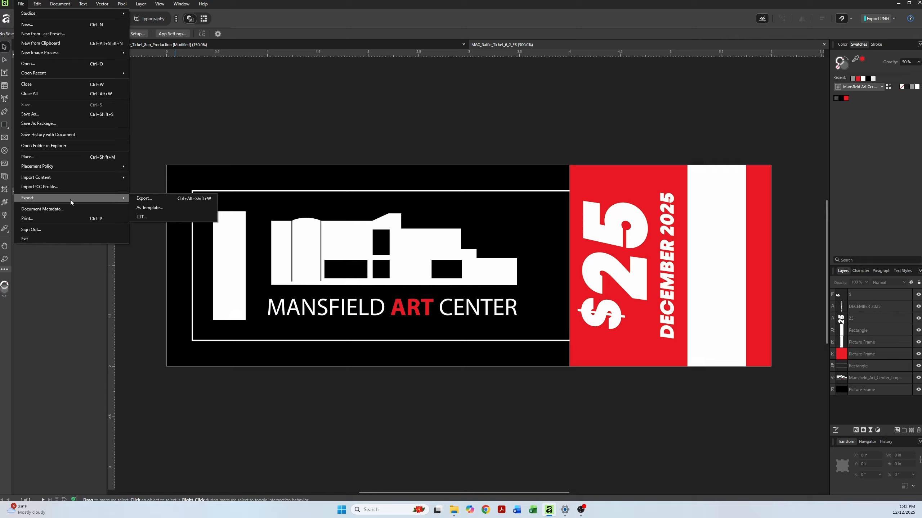
click(136, 200)
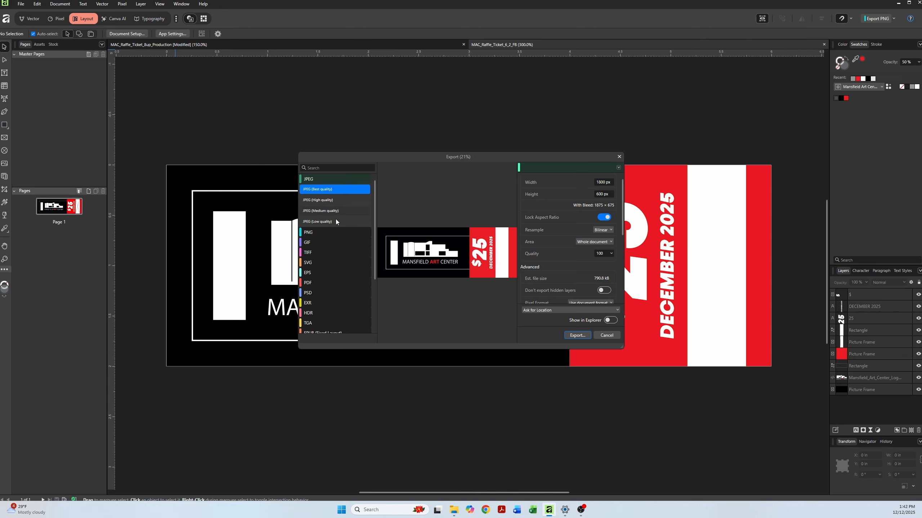
click(324, 282)
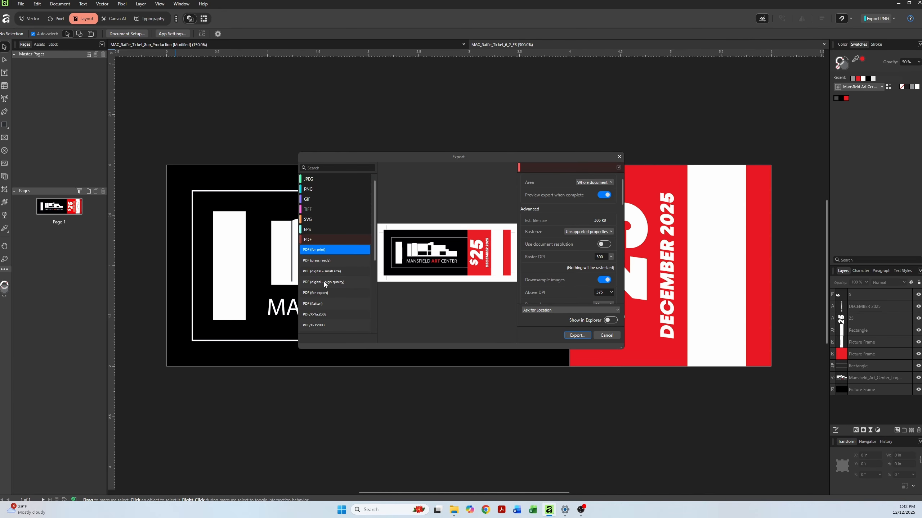
click(323, 265)
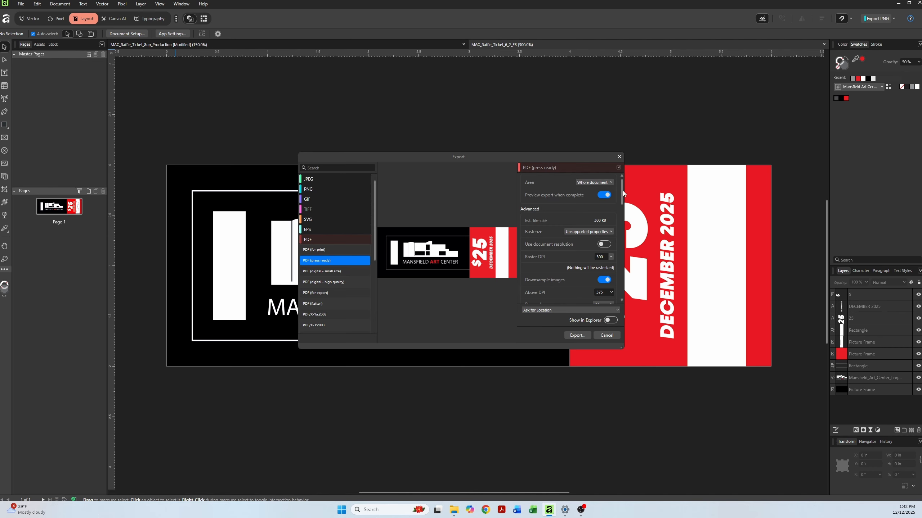
- Include printers marks in the PDF export with only crop marks, excluding registration marks, color bars and page information
drag(623, 194, 622, 258)
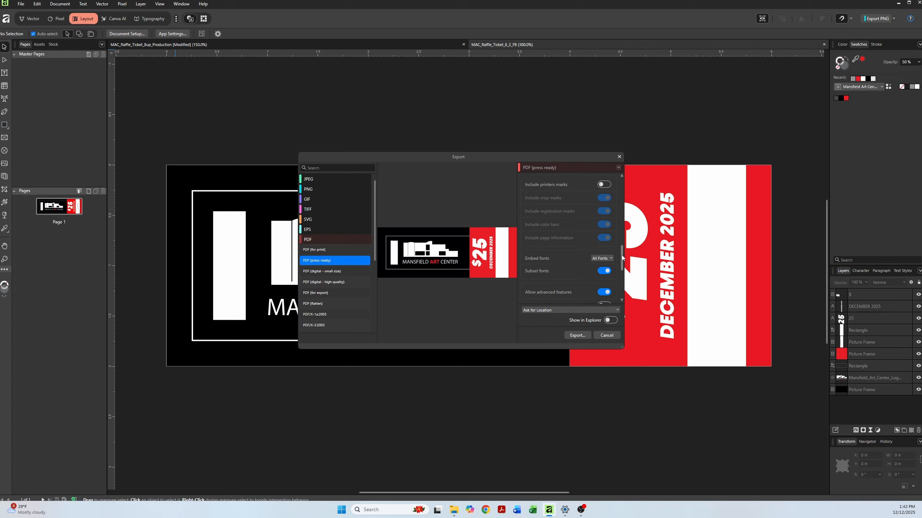
click(603, 185)
click(607, 200)
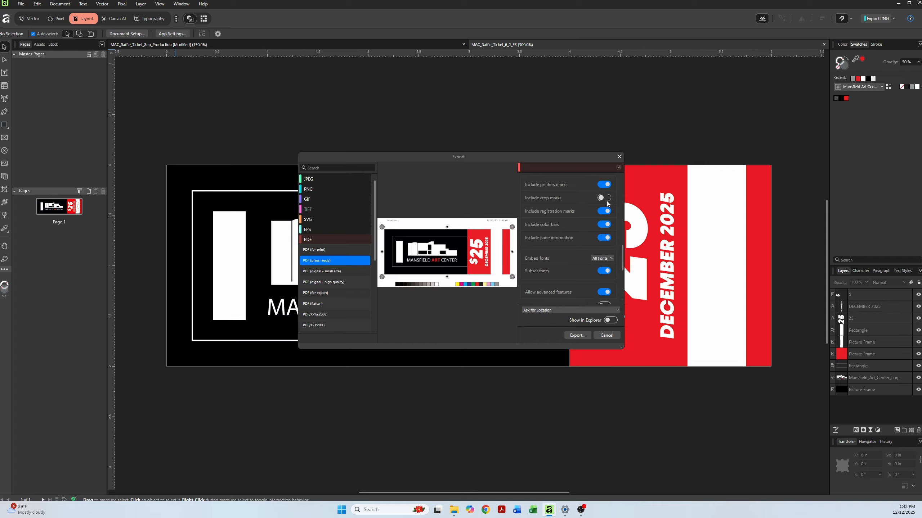
click(607, 203)
click(608, 214)
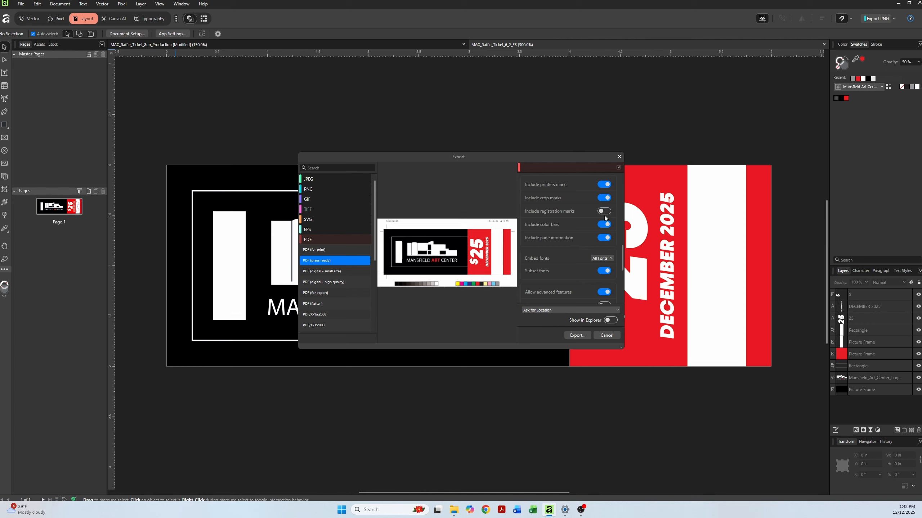
click(606, 225)
click(607, 239)
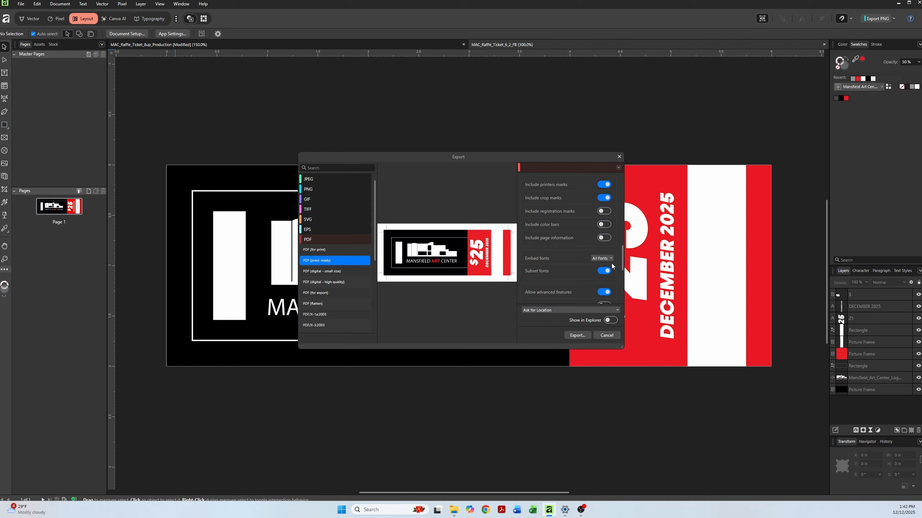
click(600, 259)
click(600, 266)
- Export the PDF to the Assets folder, replacing the existing MAC_Raffle_Ticket_6_2_FB_Crop file
drag(621, 268, 616, 202)
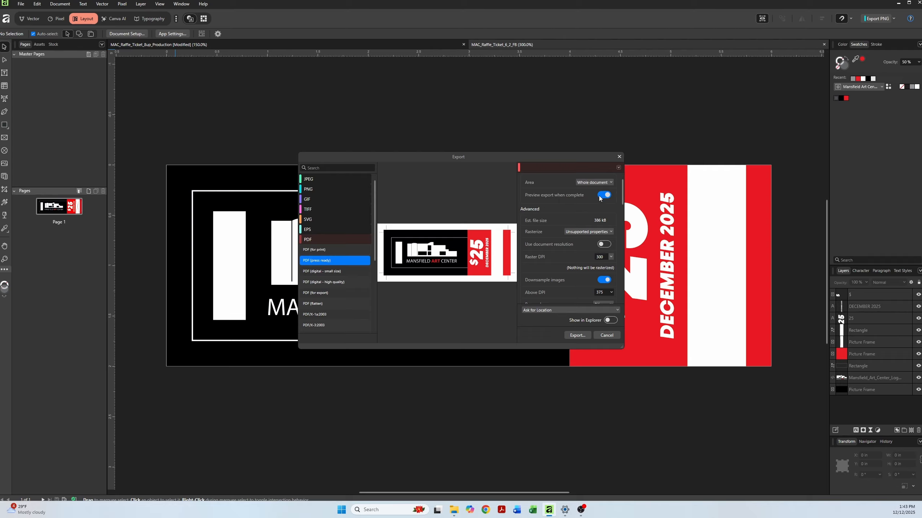
click(577, 335)
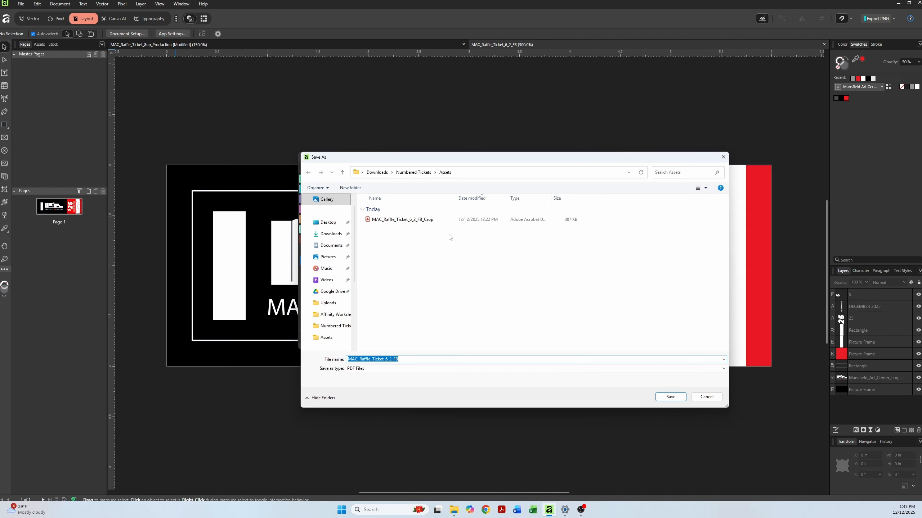
click(401, 221)
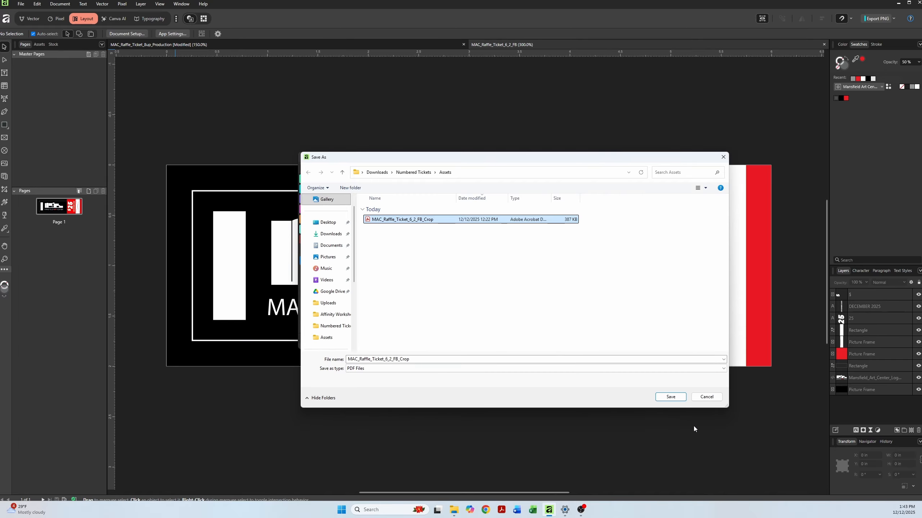
click(672, 397)
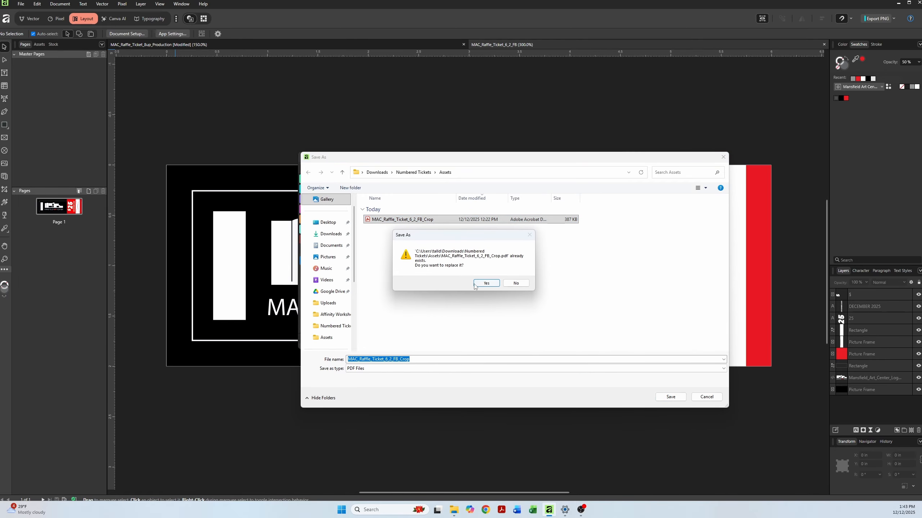
click(476, 285)
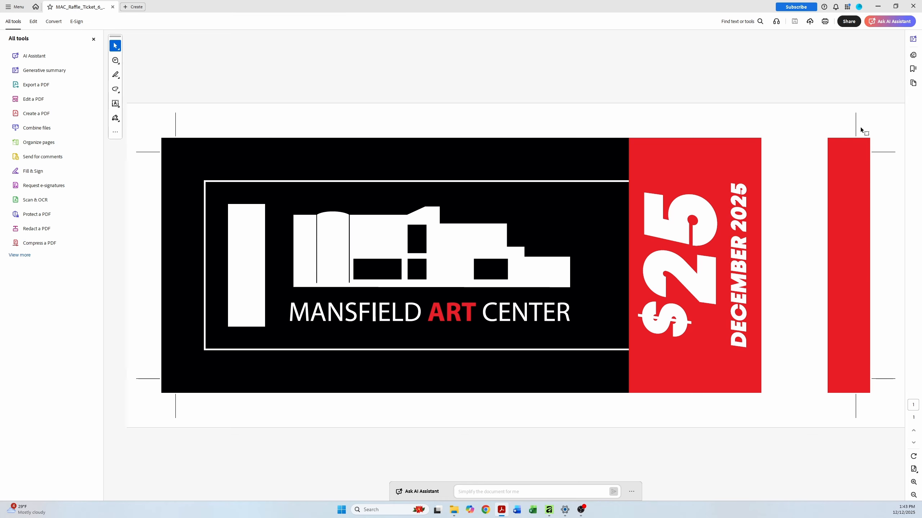
- Close the exported PDF's preview, then save and close the MAC_Raffle_Ticket_6_2_FB document in Affinity
click(913, 6)
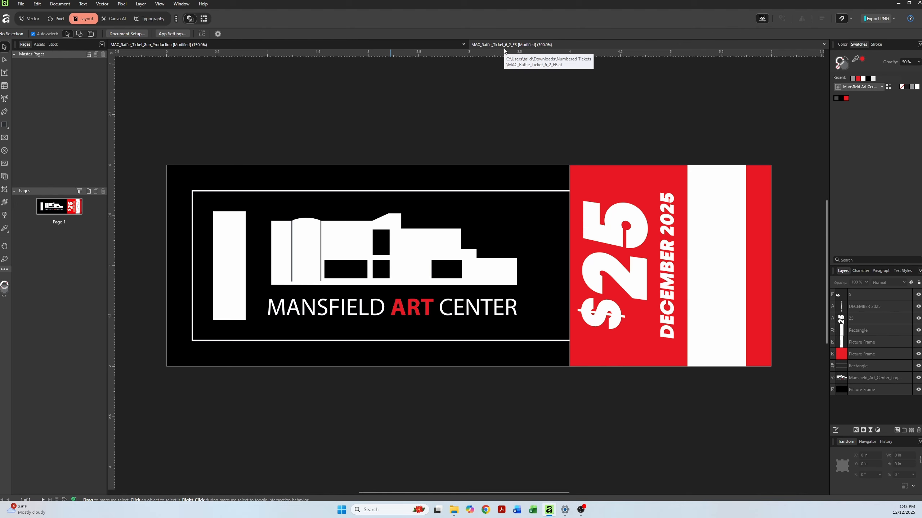
key(ctrl+s)
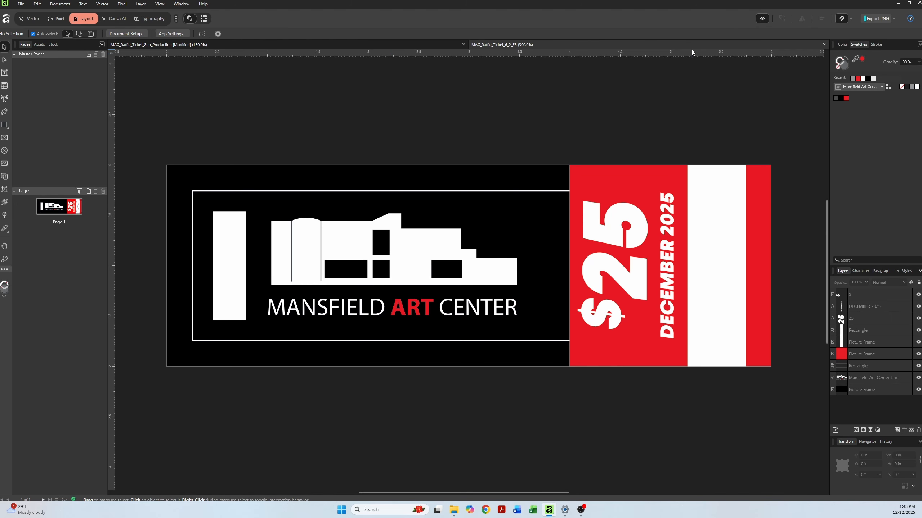
click(824, 45)
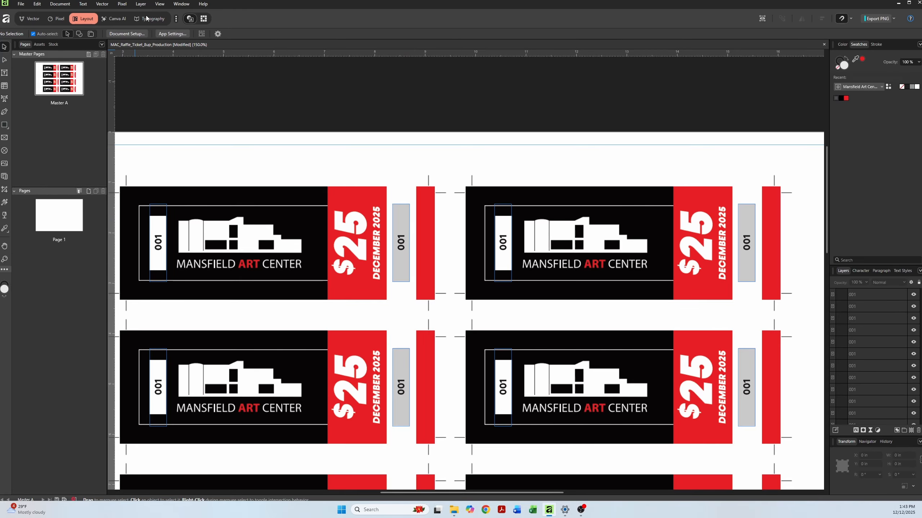
- Update the modified MAC_Raffle_Ticket_6_2_FB_Crop PDF link in the Resource Manager
click(55, 6)
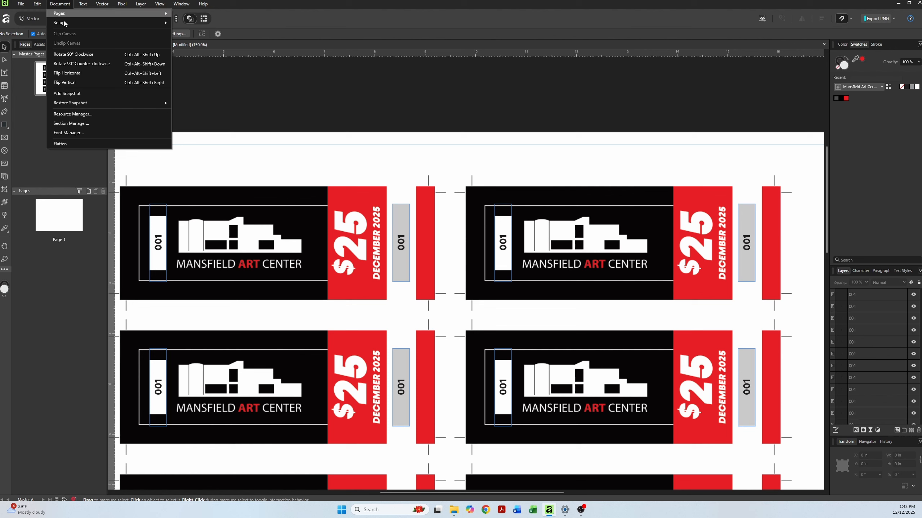
click(88, 113)
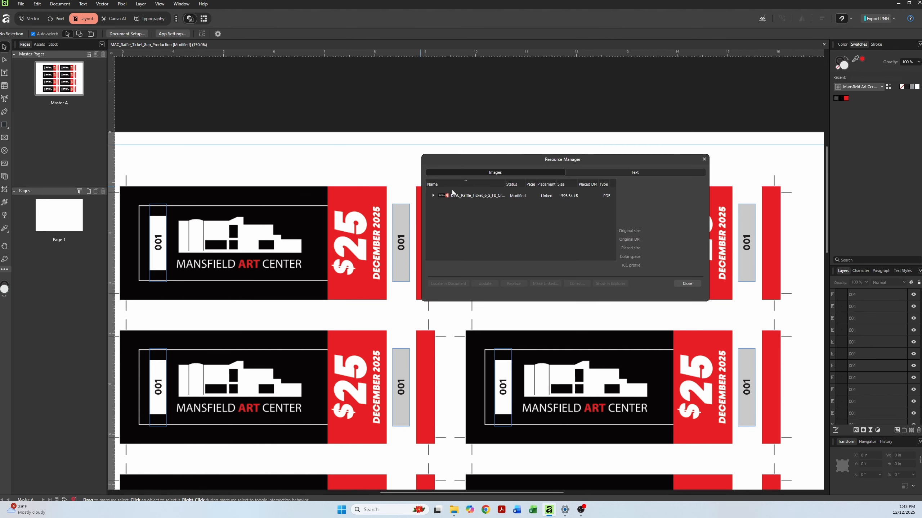
click(470, 199)
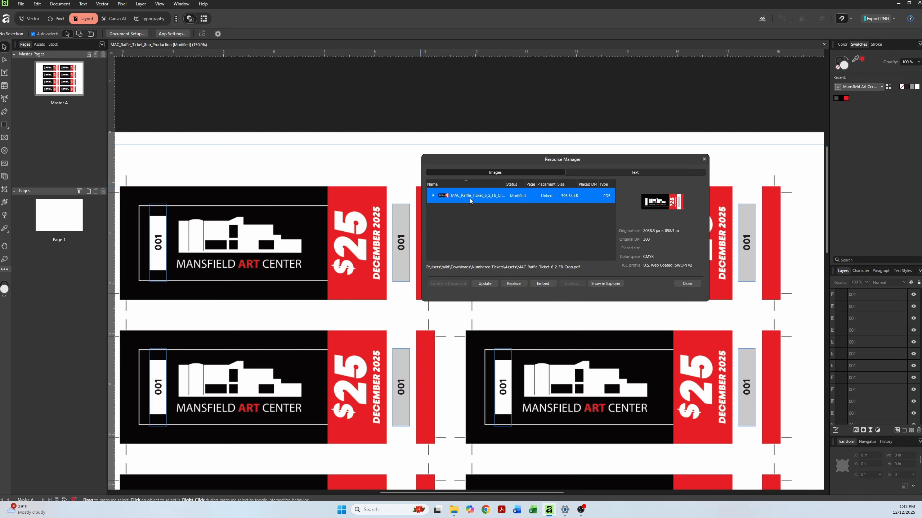
click(491, 286)
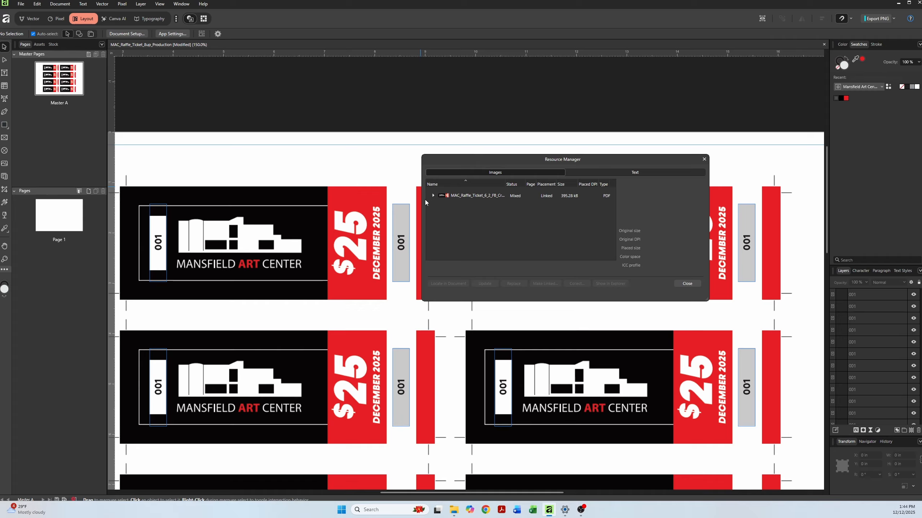
- Replace all placed instances of the ticket artwork with MAC_Raffle_Ticket_6_2_FB_Crop from the Assets folder, and close the Resource Manager
click(433, 196)
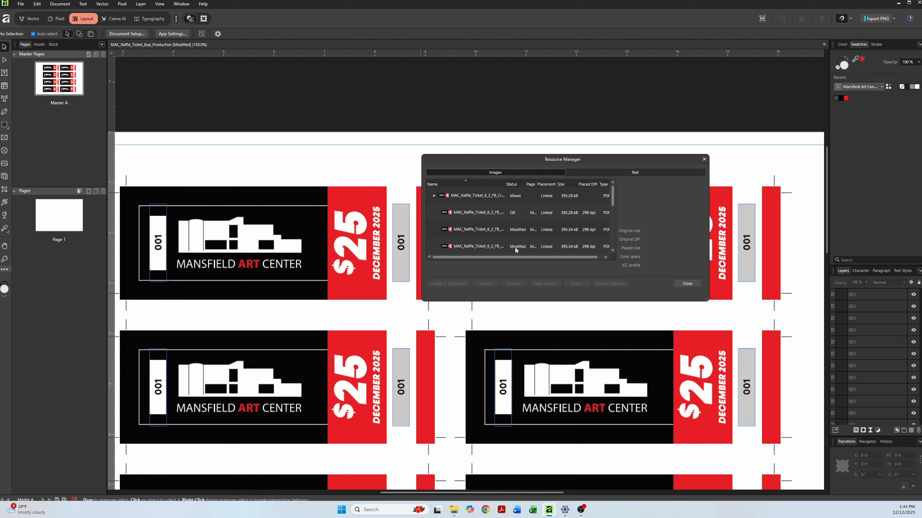
click(468, 197)
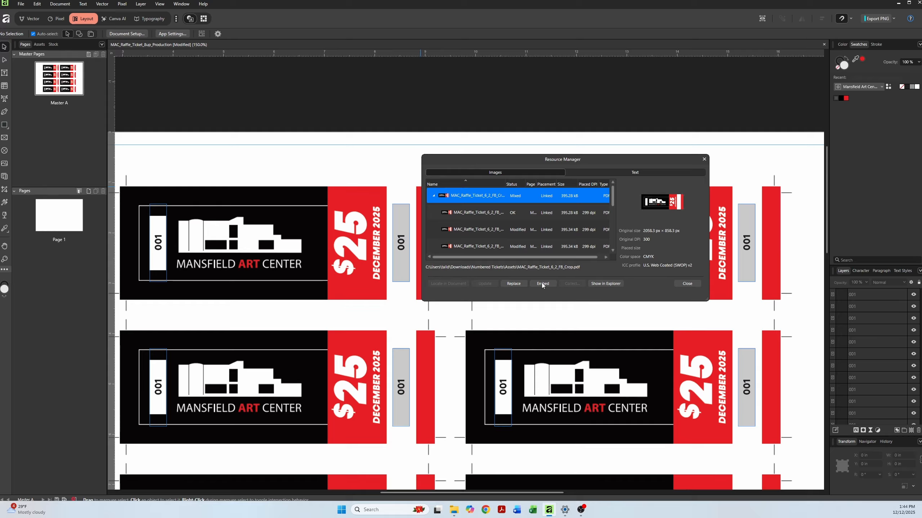
click(514, 286)
click(129, 73)
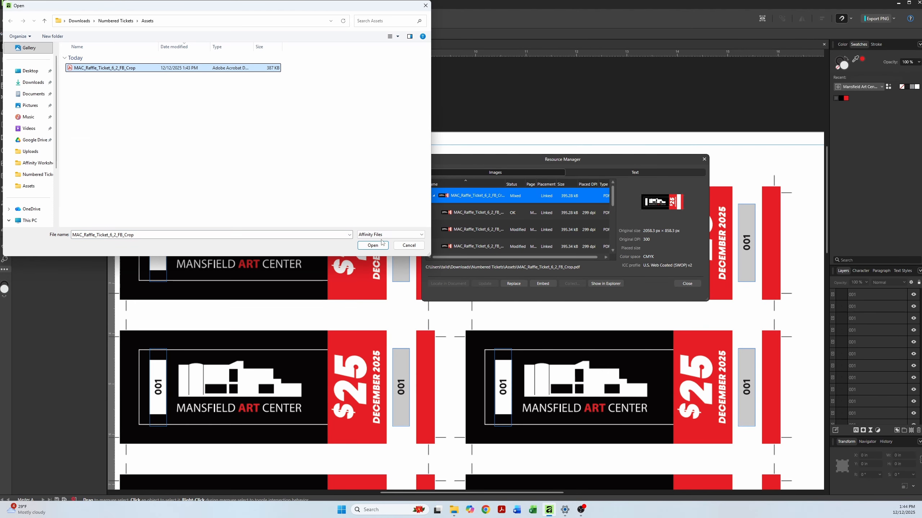
click(373, 245)
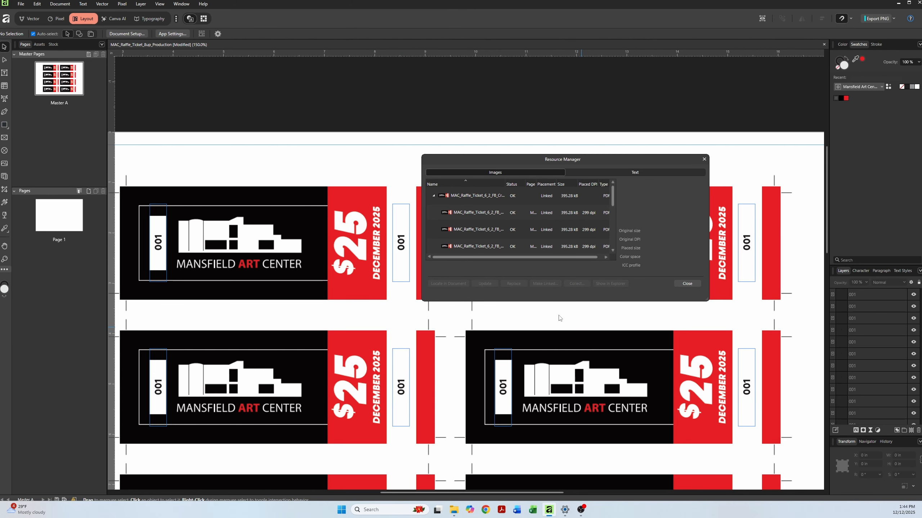
click(684, 286)
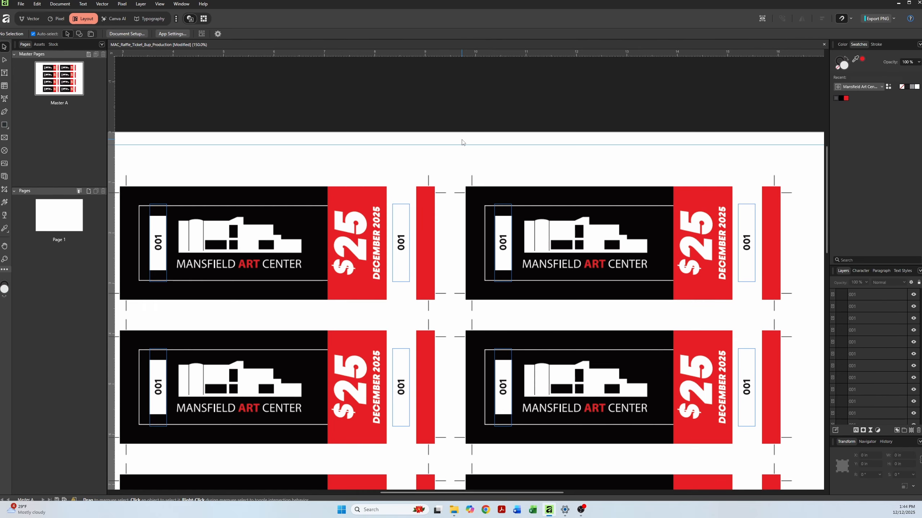
- Show the Data Merge panel and move it away from the left-column tickets
key(ctrl+minus)
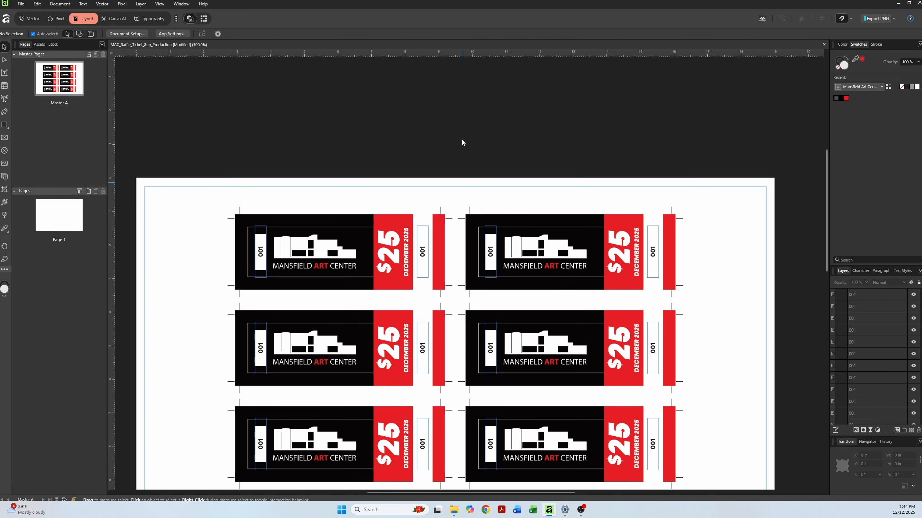
drag(436, 214, 400, 121)
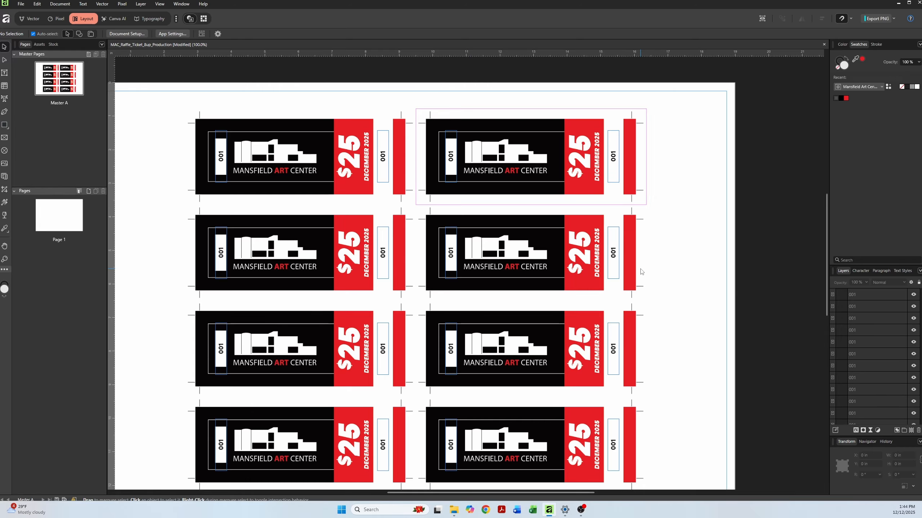
click(180, 8)
mouse_move(201, 54)
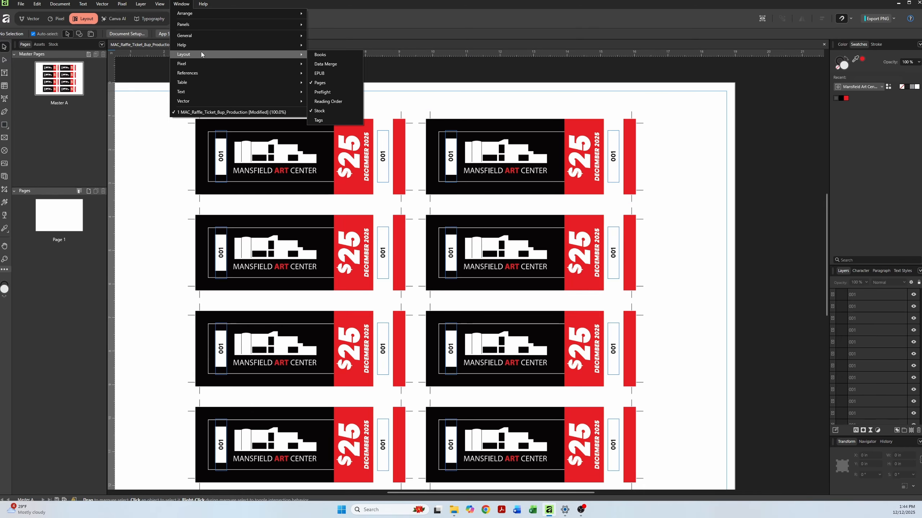
click(318, 64)
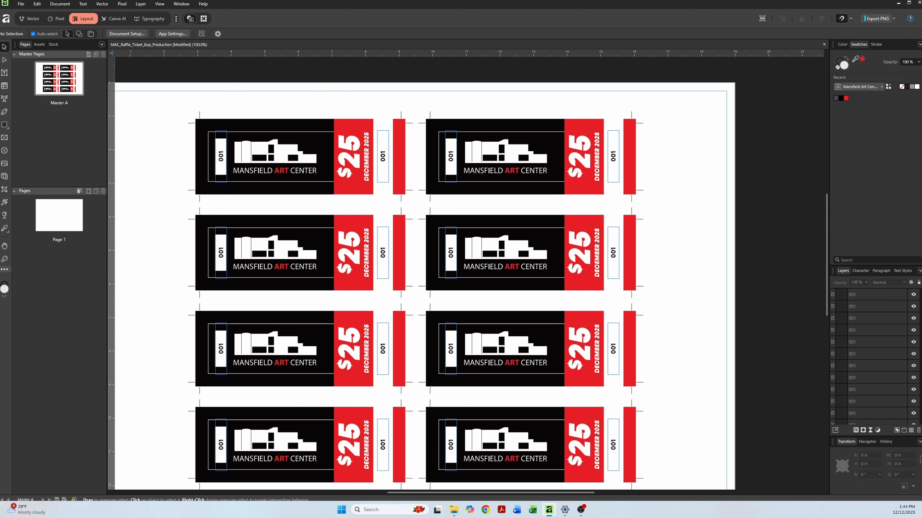
drag(219, 177, 752, 176)
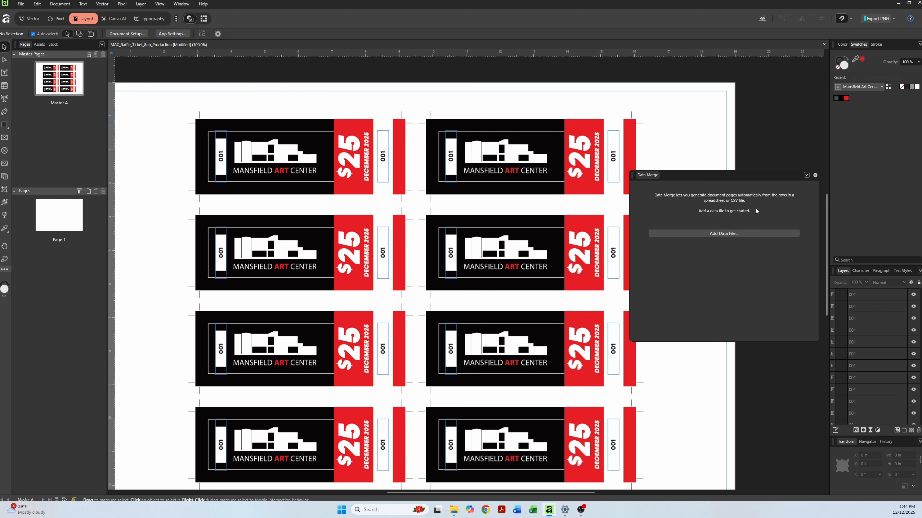
- Add the Numbered_8up_240 spreadsheet from the Assets folder as the Data Merge source, and reposition and lengthen the Data Merge window
click(742, 234)
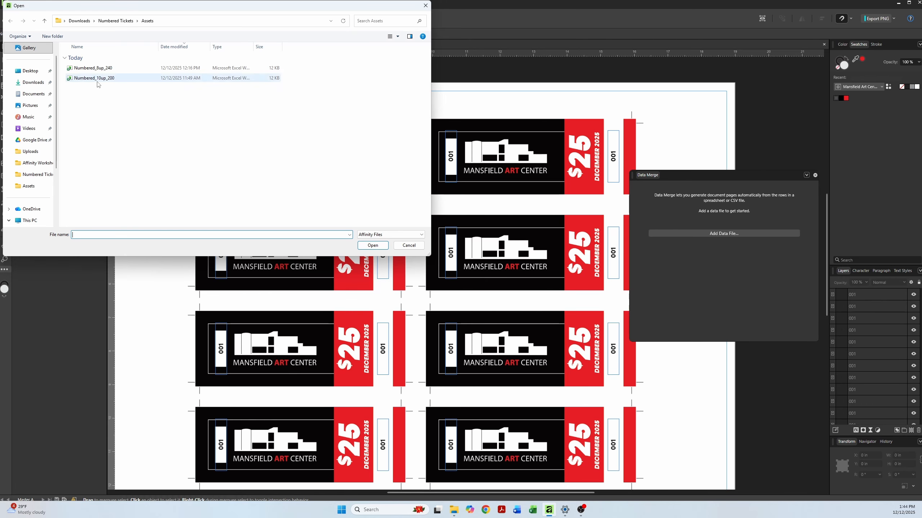
click(88, 69)
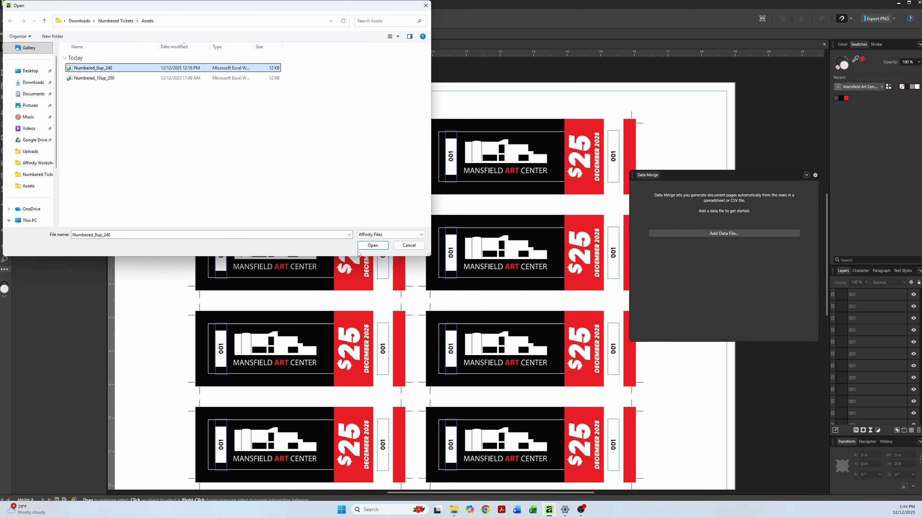
click(373, 246)
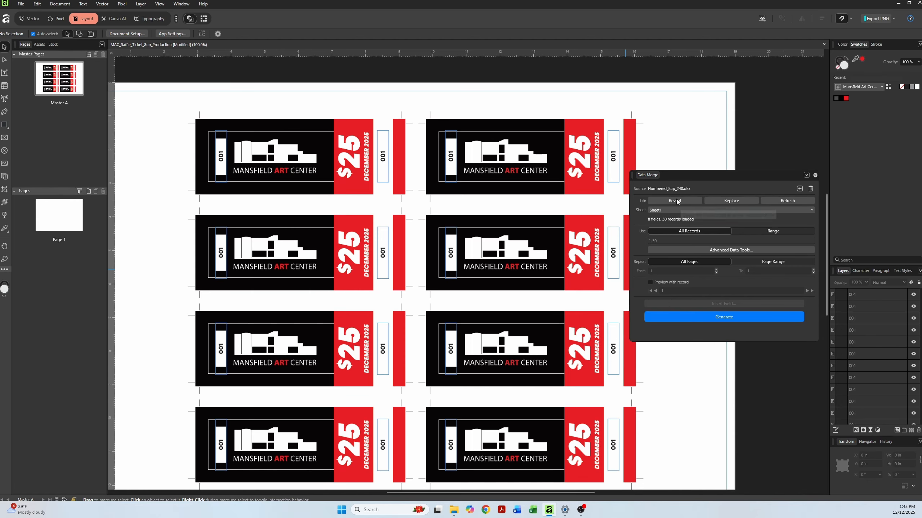
drag(671, 176, 661, 157)
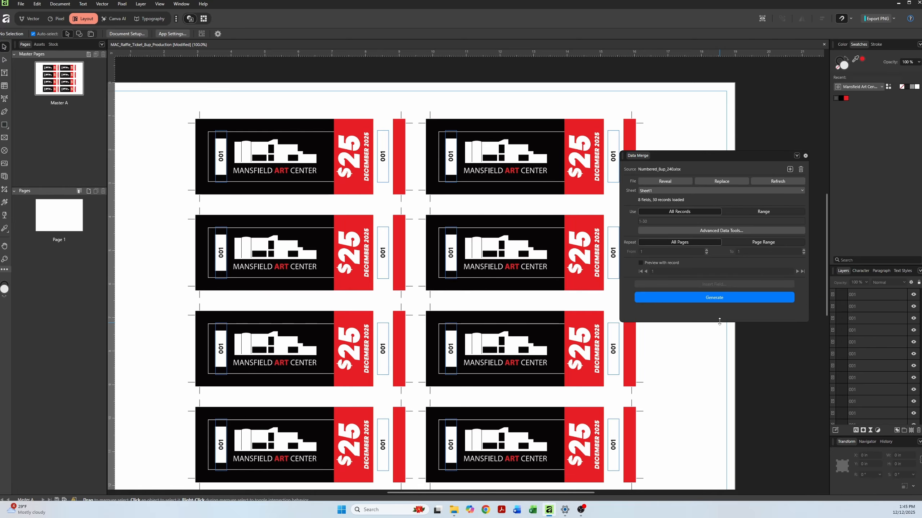
drag(720, 322, 743, 377)
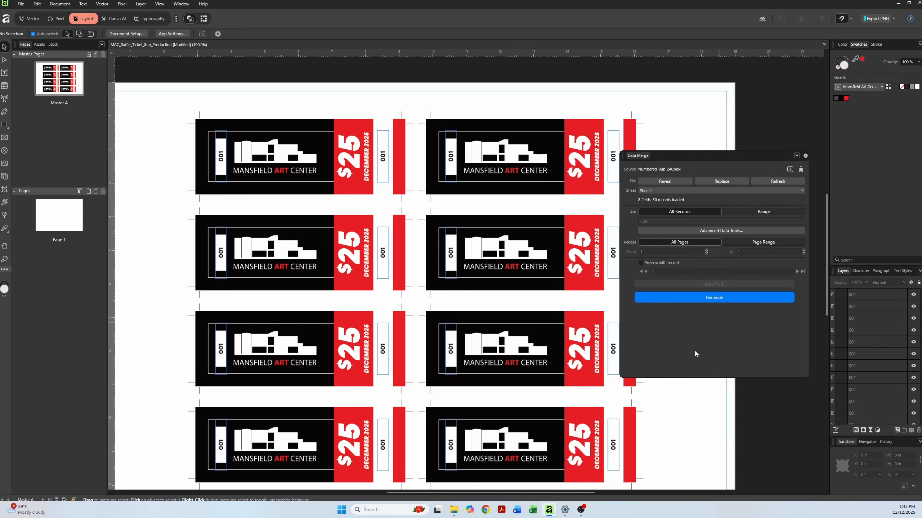
- Replace both 001 numbers on the left ticket of the first row with the data merge field C1
double_click(220, 159)
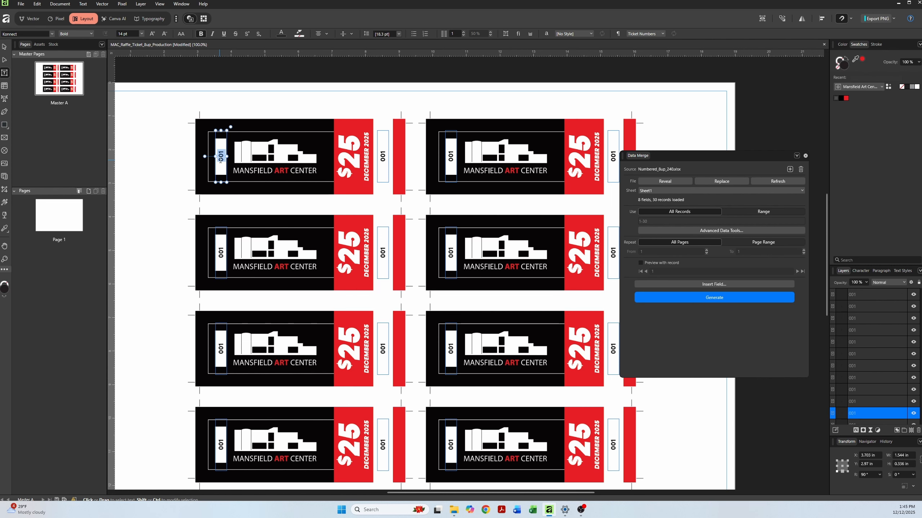
click(664, 286)
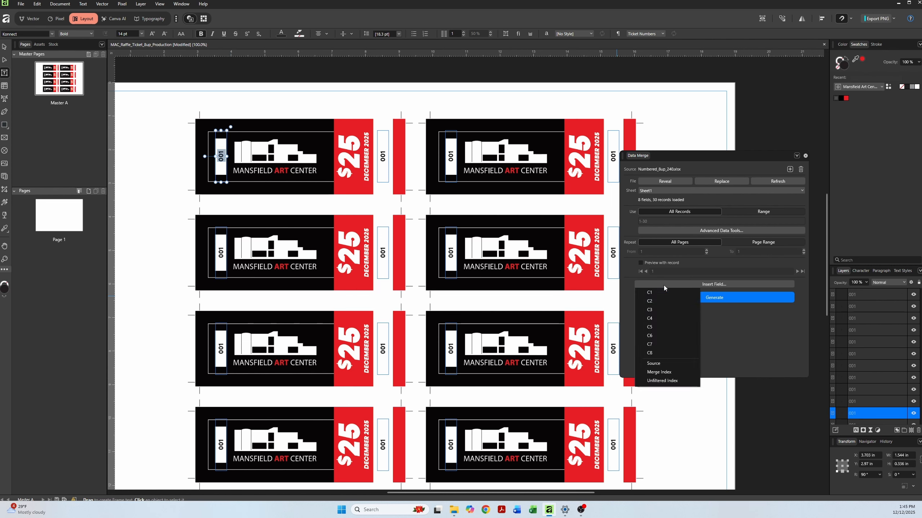
click(664, 293)
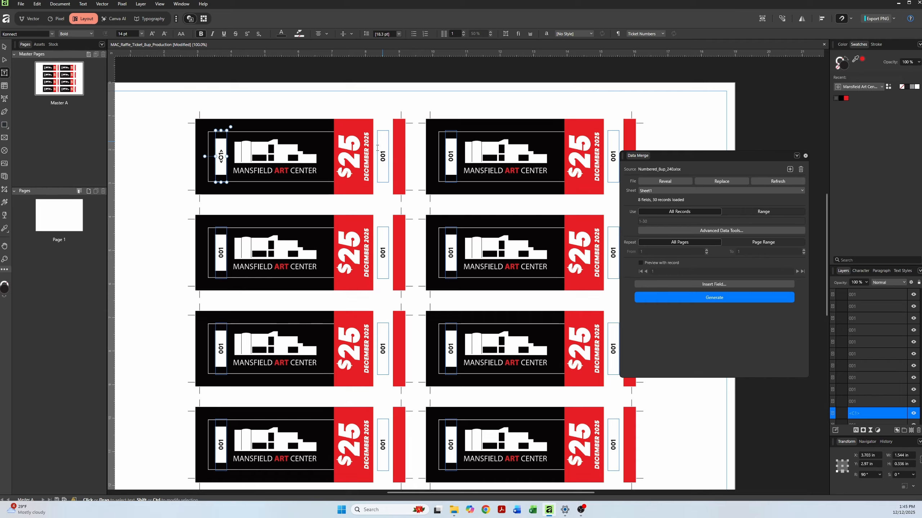
double_click(384, 158)
click(675, 284)
click(663, 293)
- Replace both 001 numbers on the right ticket of the first row with the data merge field C2
double_click(451, 156)
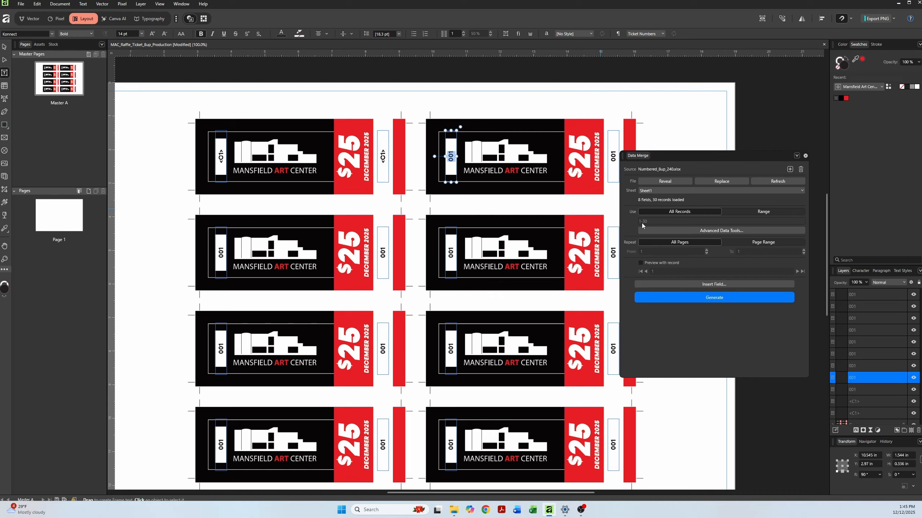
click(658, 285)
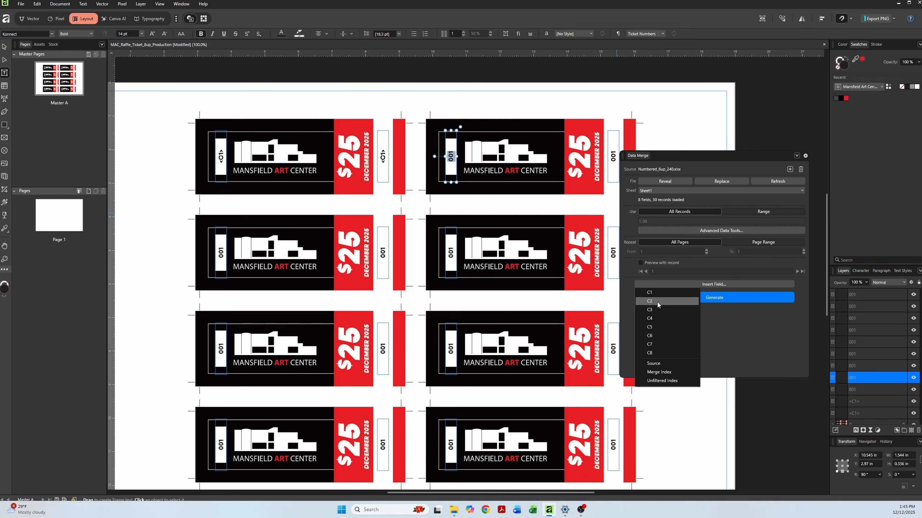
click(657, 302)
double_click(613, 156)
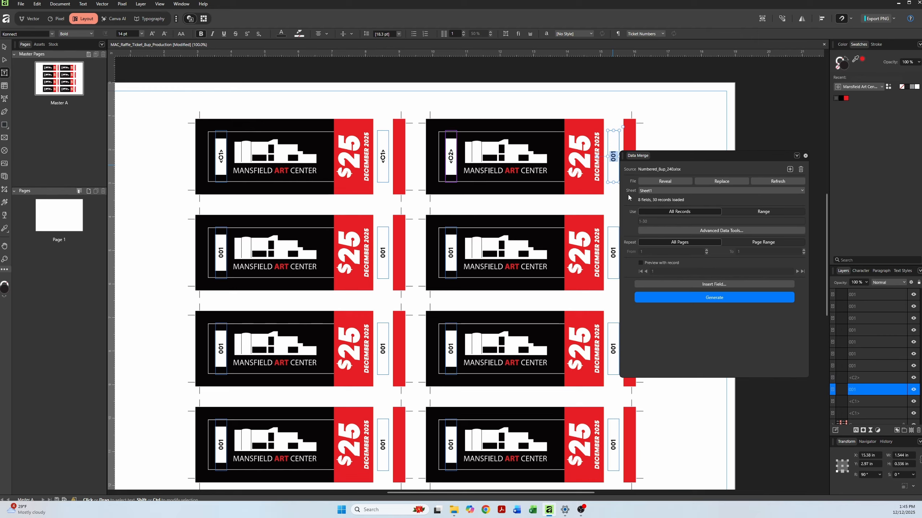
click(661, 285)
click(663, 300)
- Replace both 001 numbers on the left ticket of the second row with the data merge field C3
double_click(221, 252)
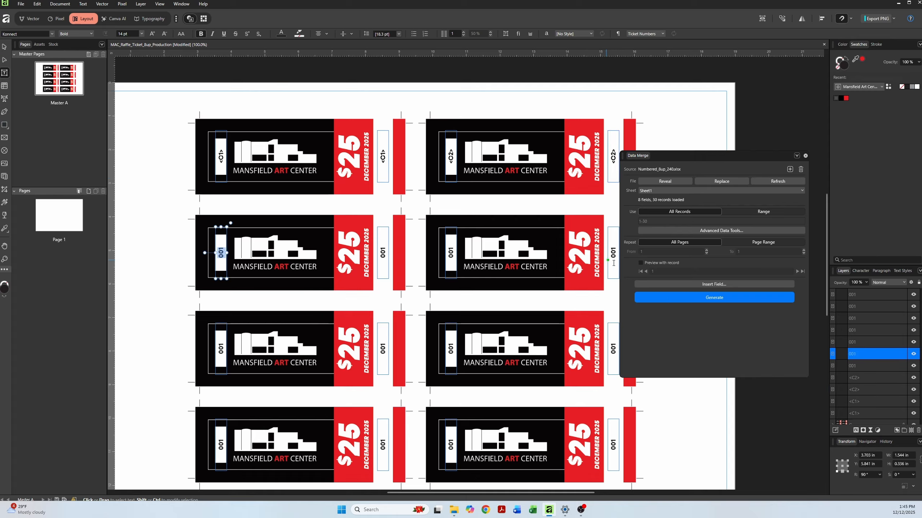
click(649, 286)
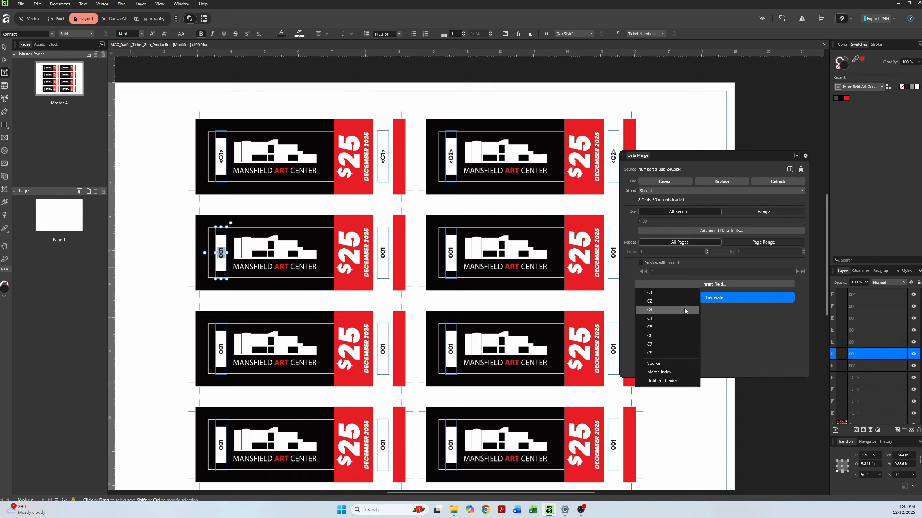
click(665, 310)
double_click(384, 253)
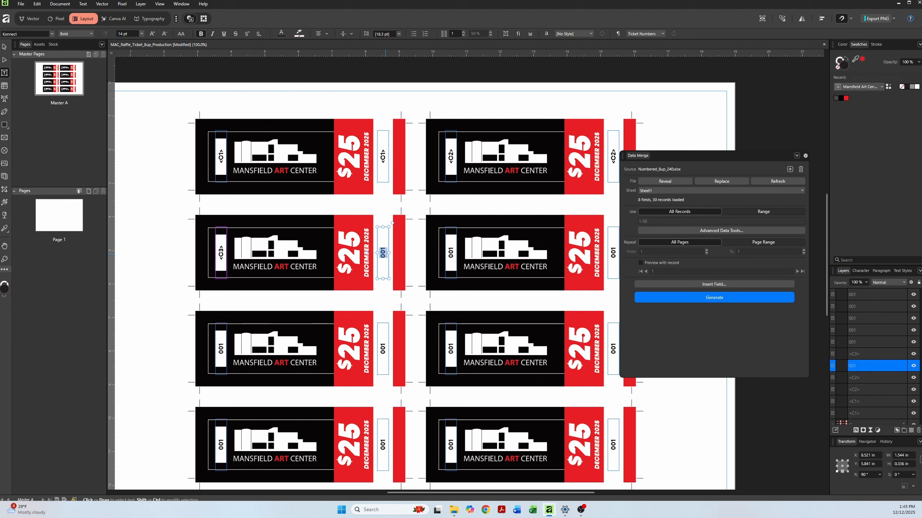
click(705, 286)
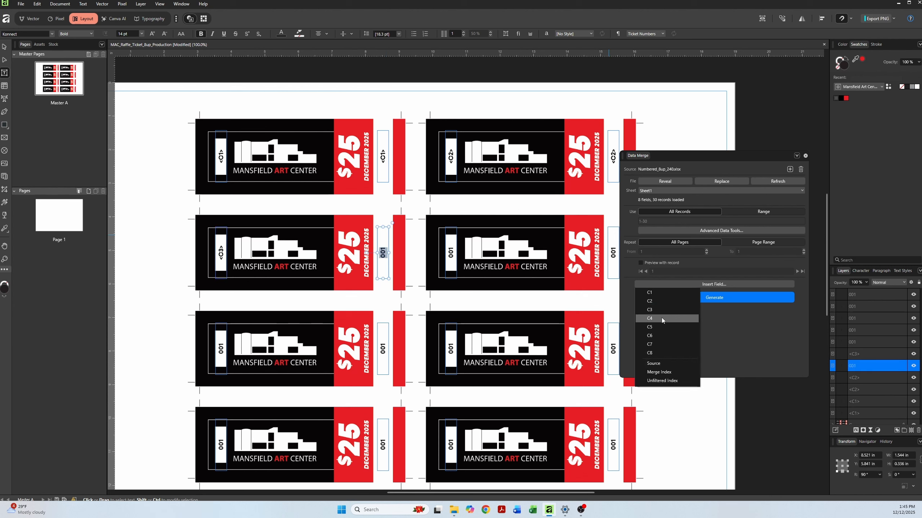
click(653, 310)
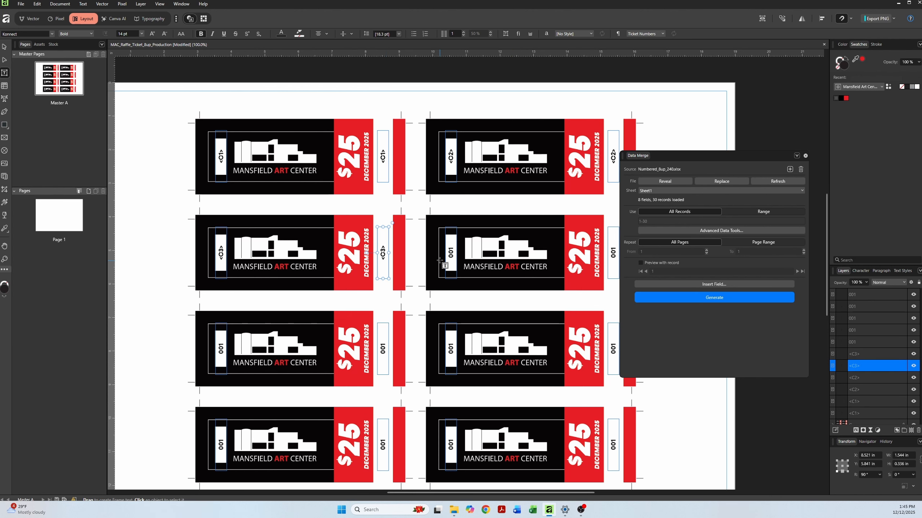
- Replace both 001 numbers on the right ticket of the second row with the data merge field C4
double_click(451, 254)
click(667, 284)
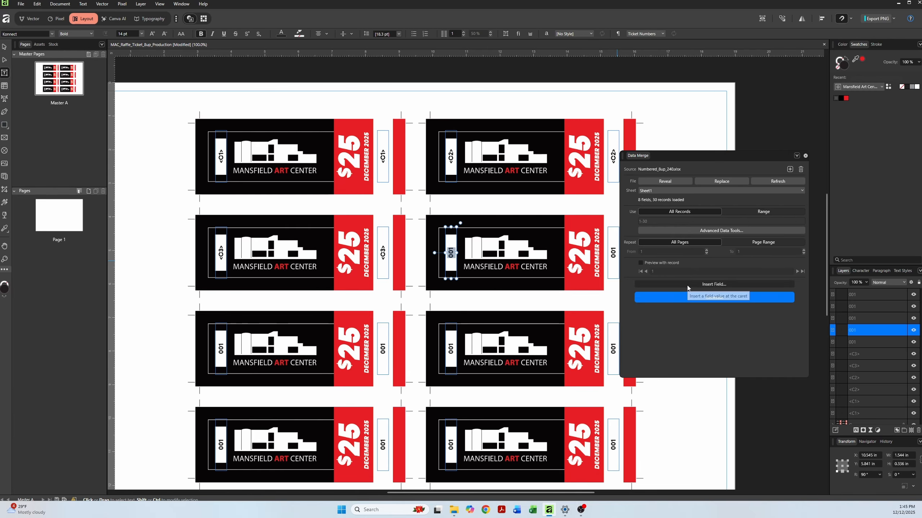
click(661, 322)
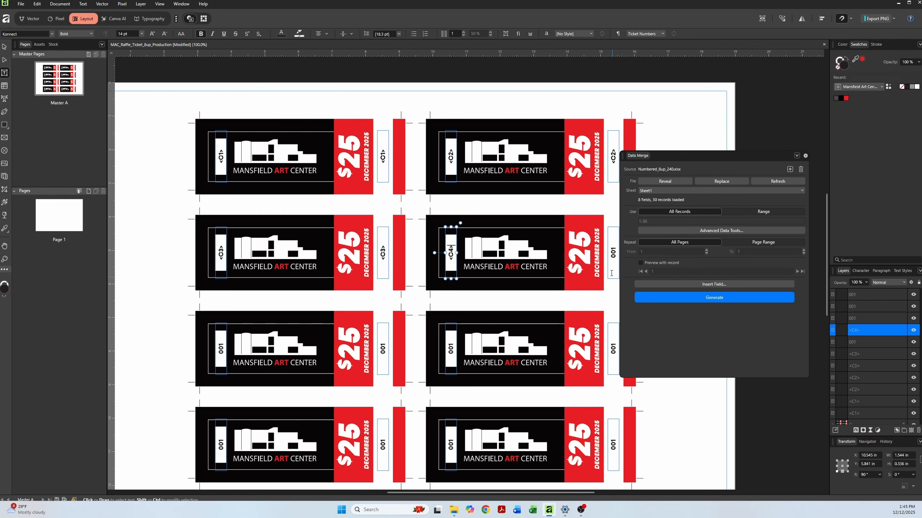
double_click(613, 253)
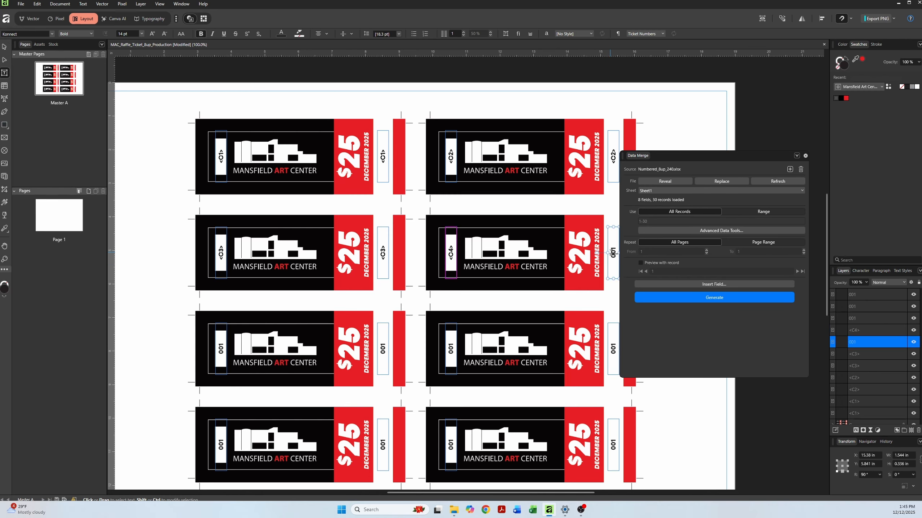
click(675, 285)
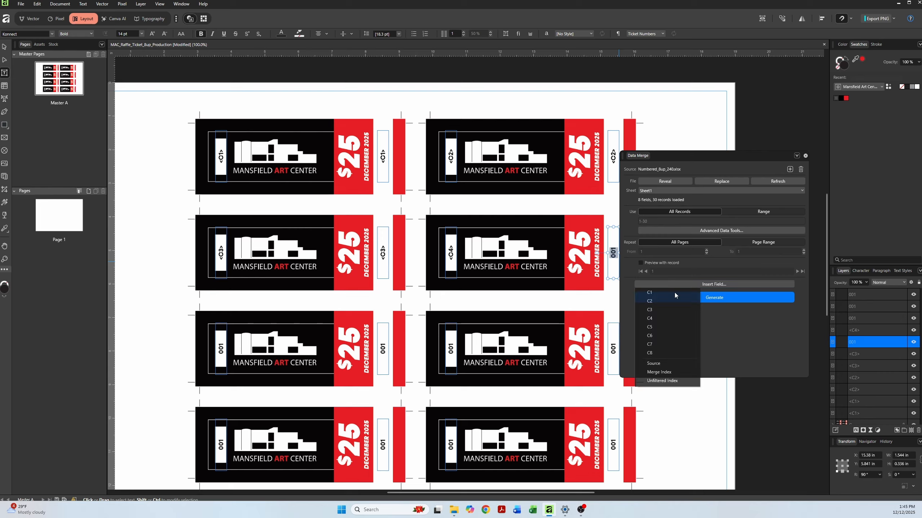
click(656, 319)
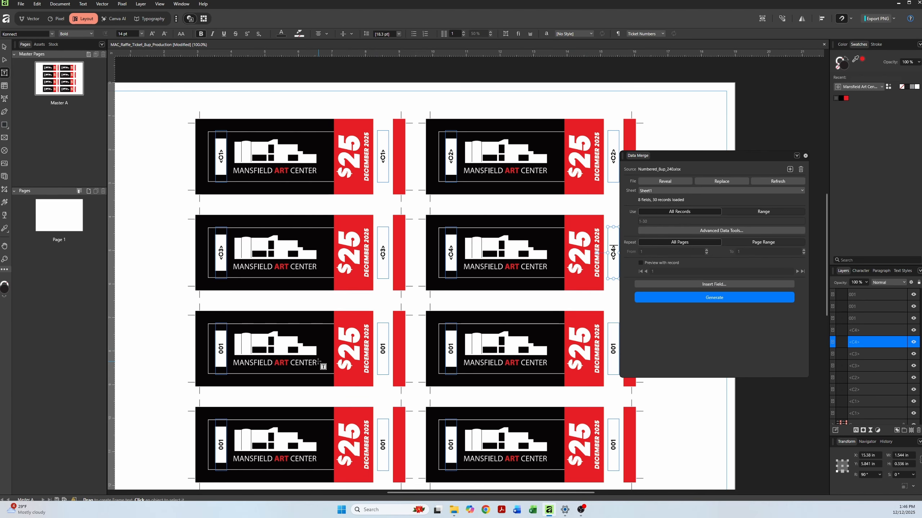
- Replace both 001 numbers on the left ticket of the third row with the data merge field C5
double_click(218, 354)
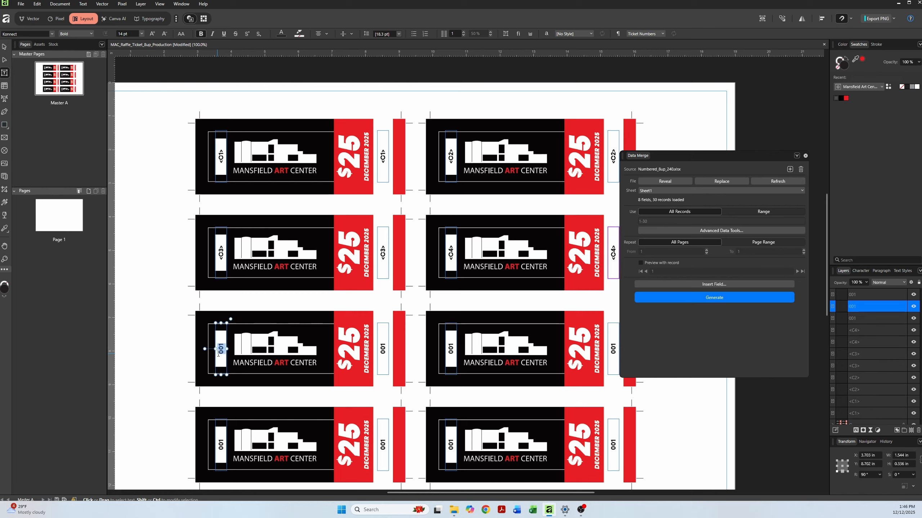
click(665, 285)
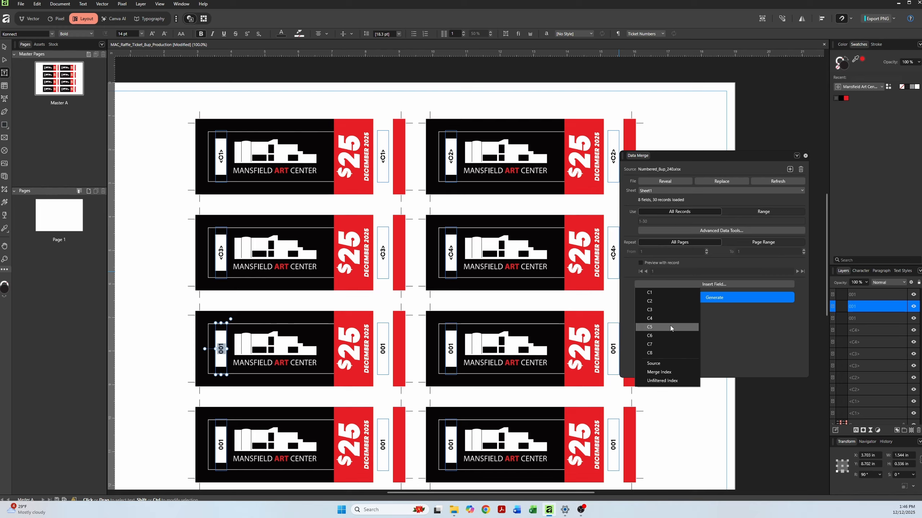
click(649, 327)
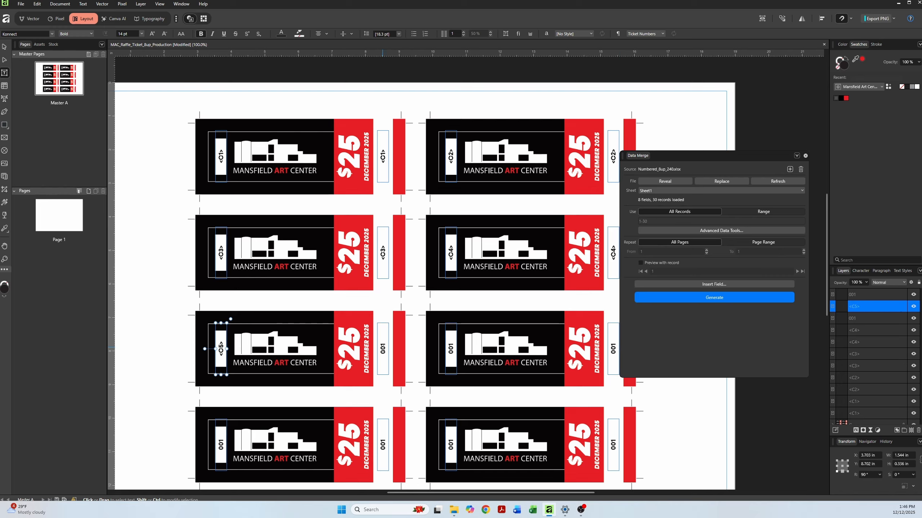
double_click(383, 348)
click(682, 285)
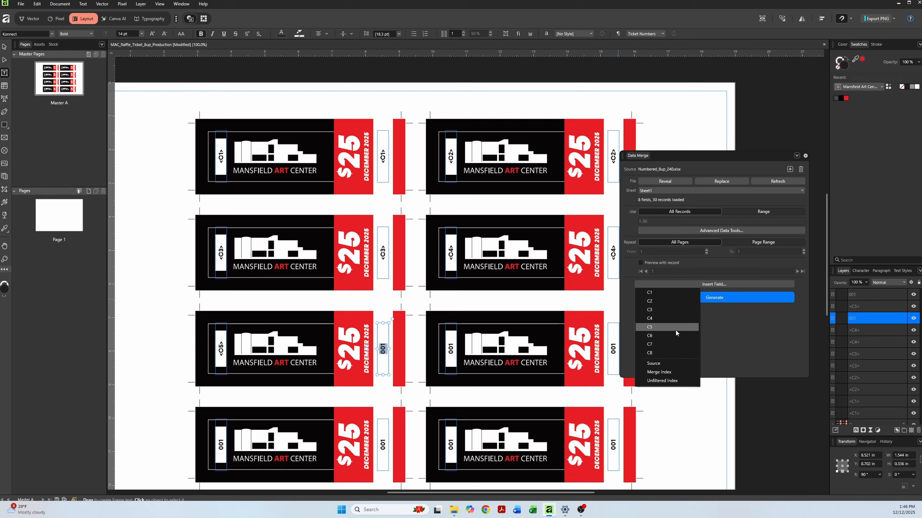
click(649, 328)
- Replace both 001 numbers on the right ticket of the third row with the data merge field C6
double_click(452, 352)
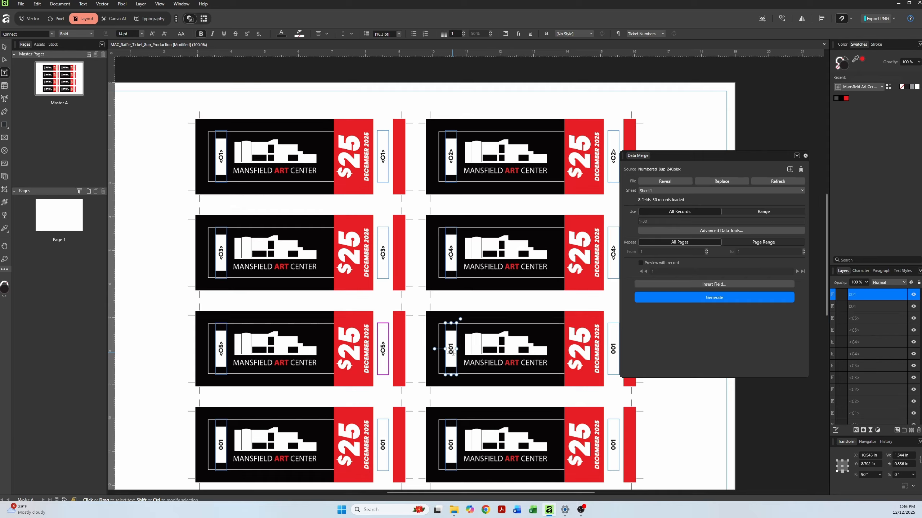
click(666, 285)
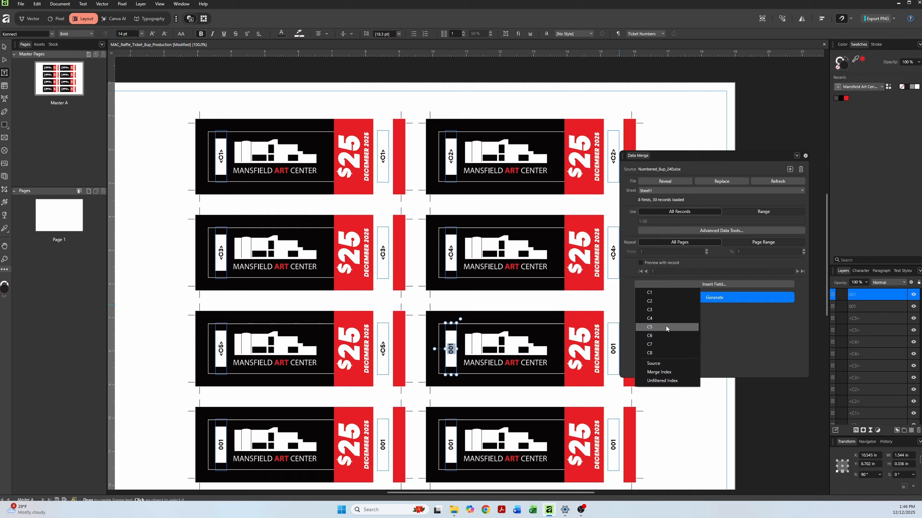
click(666, 336)
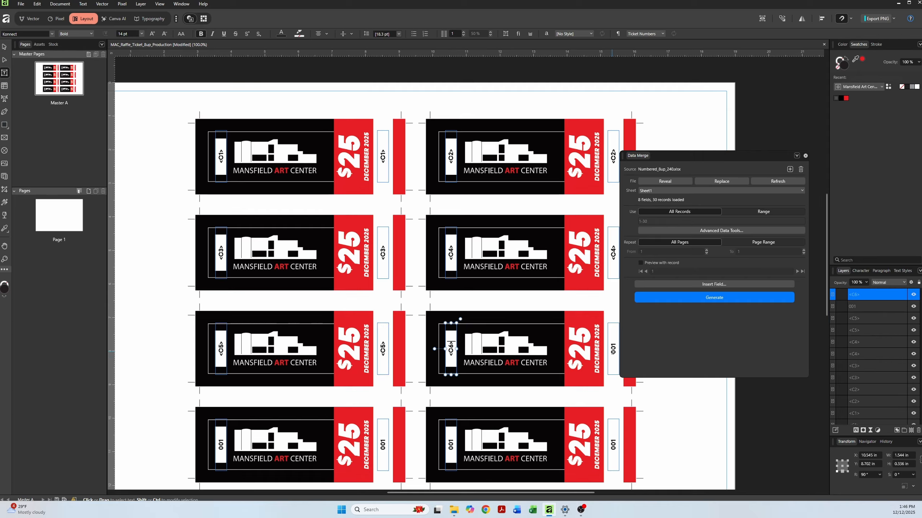
double_click(613, 350)
click(697, 285)
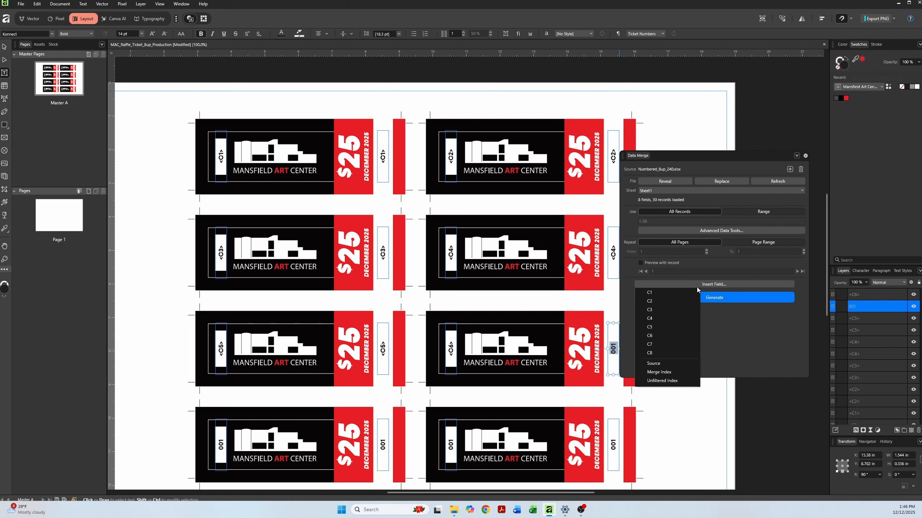
click(674, 340)
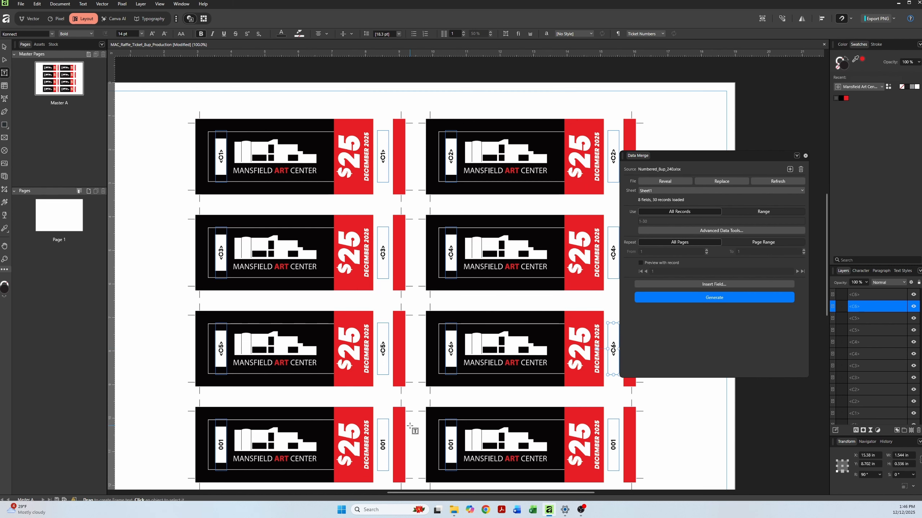
- Replace both 001 numbers on the left ticket of the fourth row with the data merge field C7
double_click(221, 445)
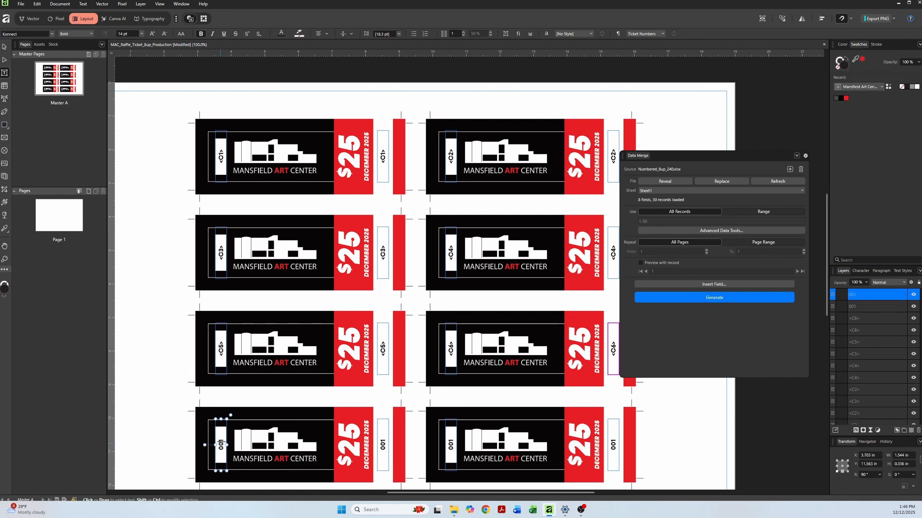
click(662, 287)
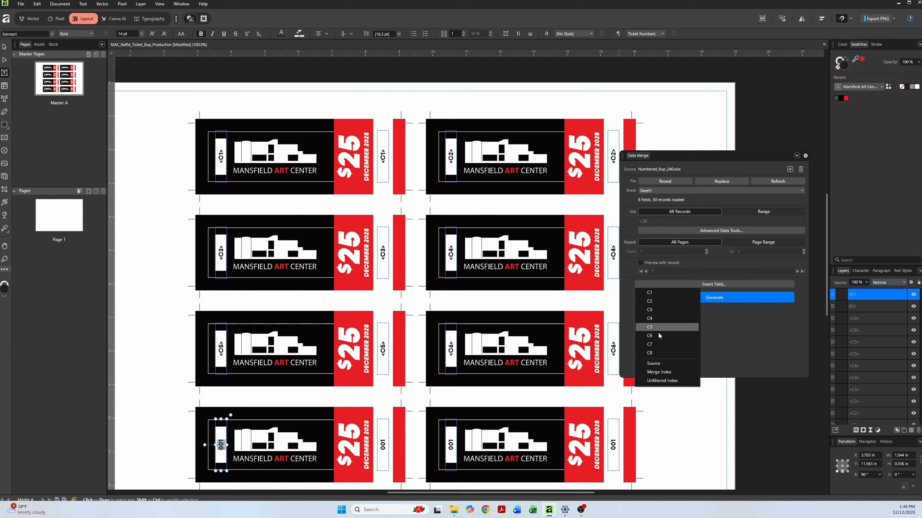
click(671, 347)
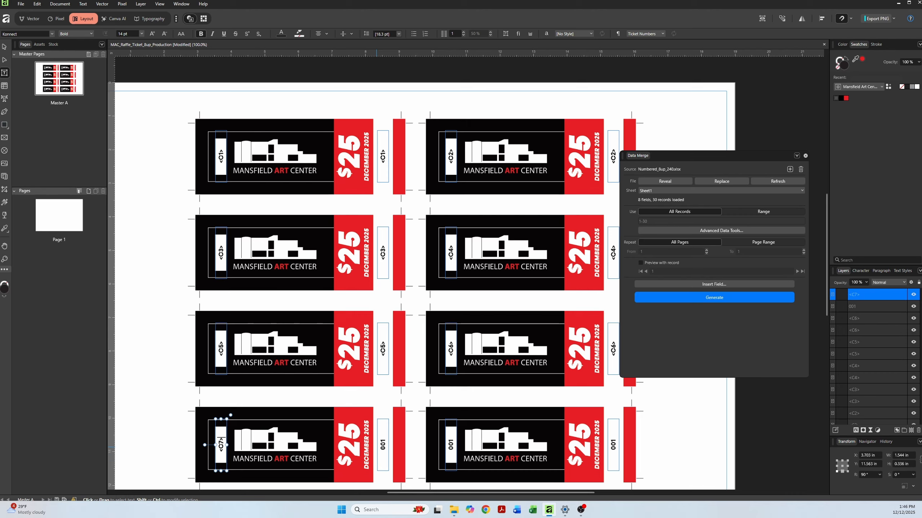
double_click(383, 445)
click(653, 287)
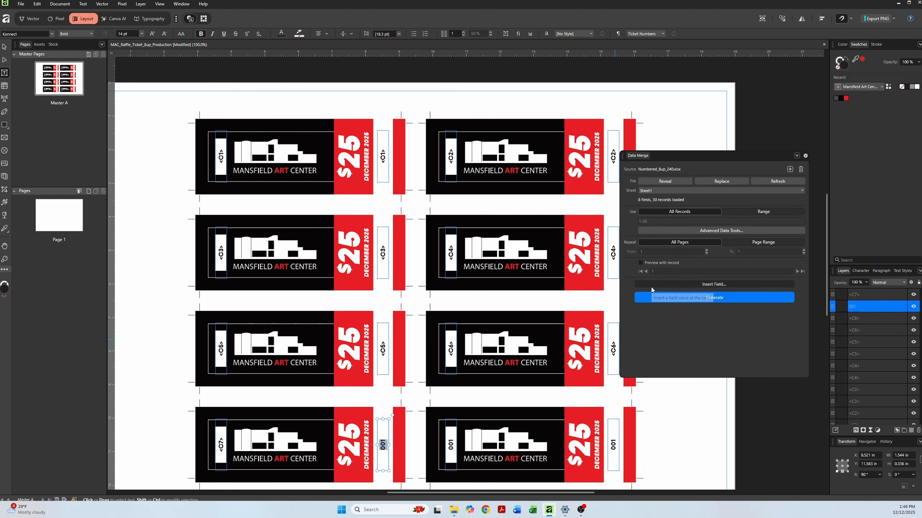
click(653, 344)
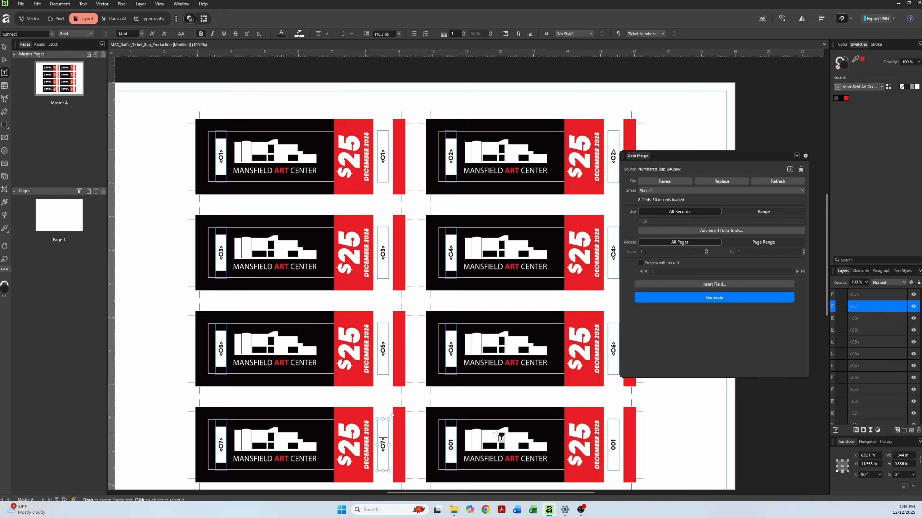
- Replace both 001 numbers on the right ticket of the fourth row with the data merge field C8
double_click(451, 444)
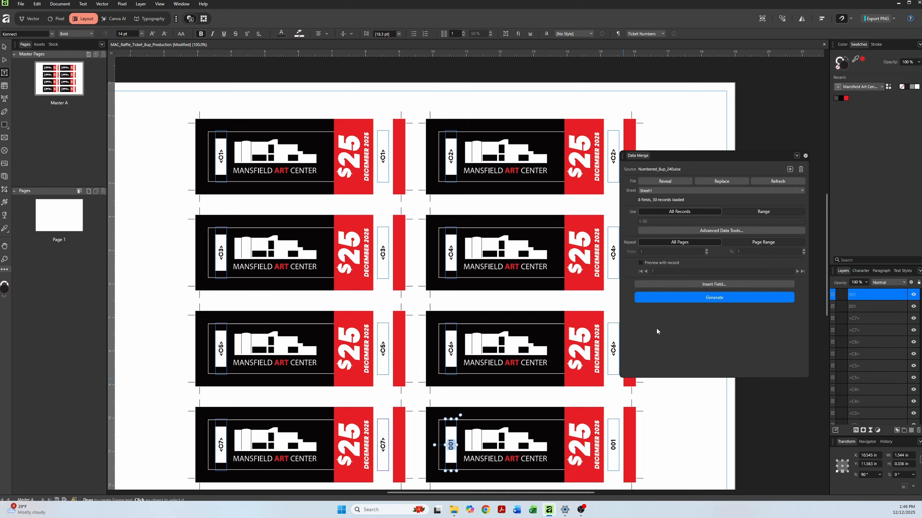
click(662, 287)
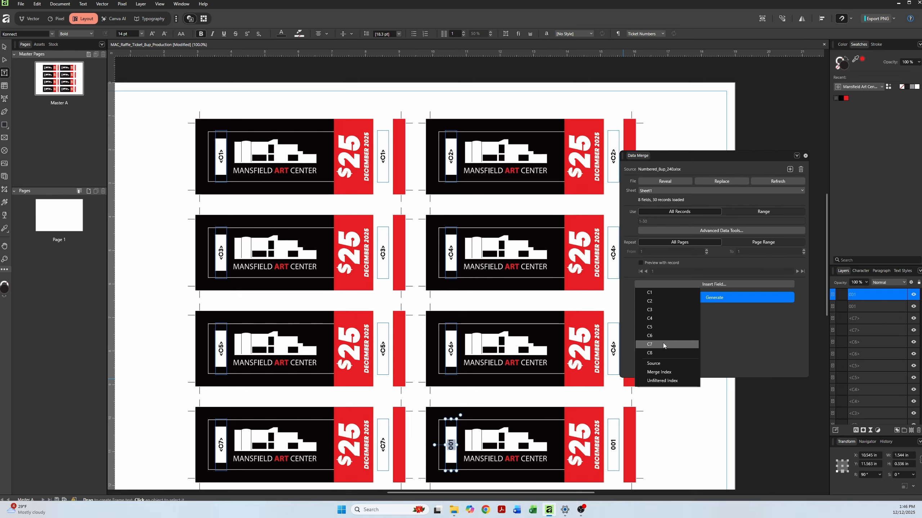
click(653, 354)
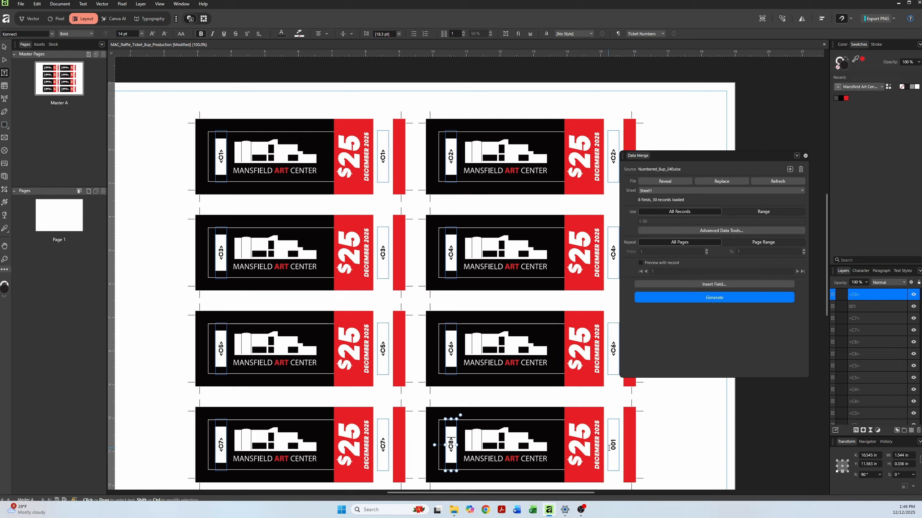
double_click(612, 447)
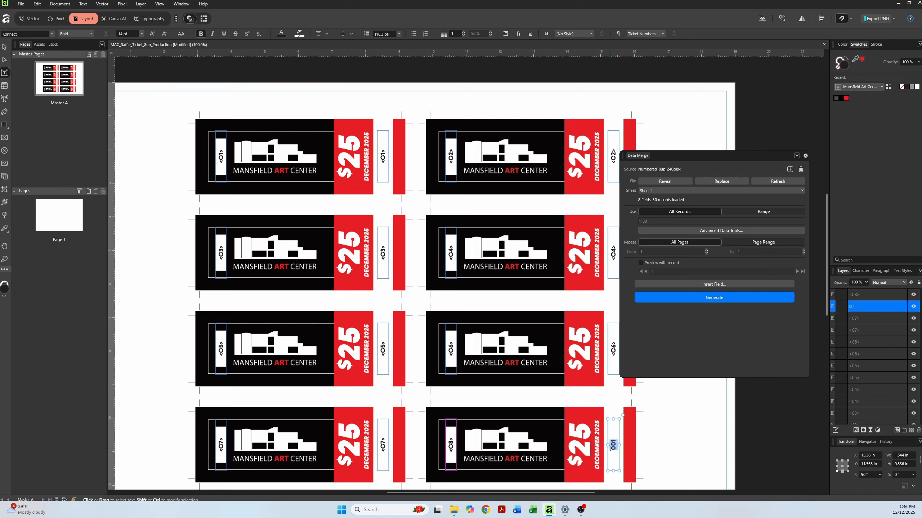
click(682, 285)
click(668, 353)
drag(694, 161, 730, 153)
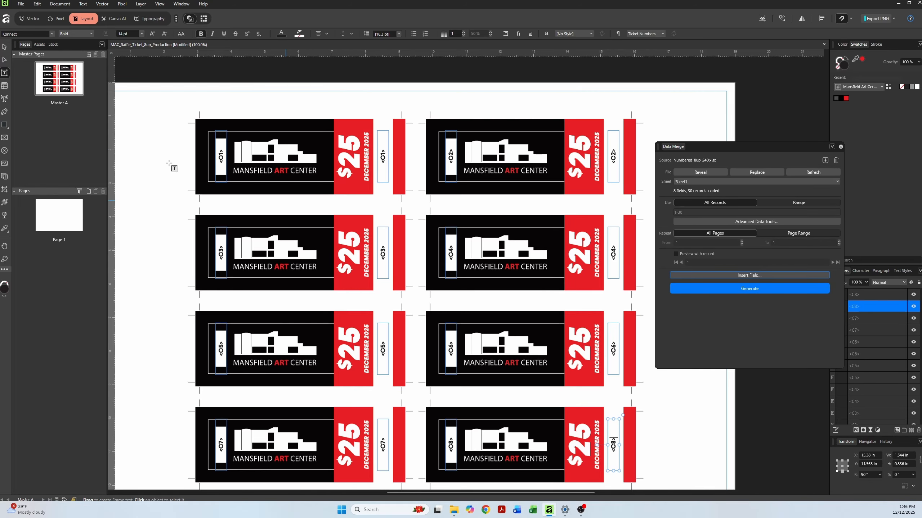
- Deselect the ticket text and save the 8-up production document
click(5, 47)
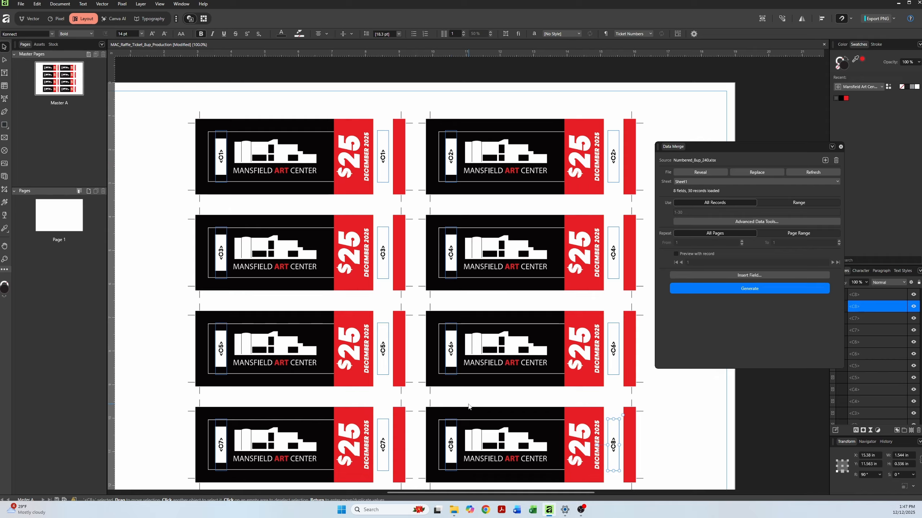
click(656, 448)
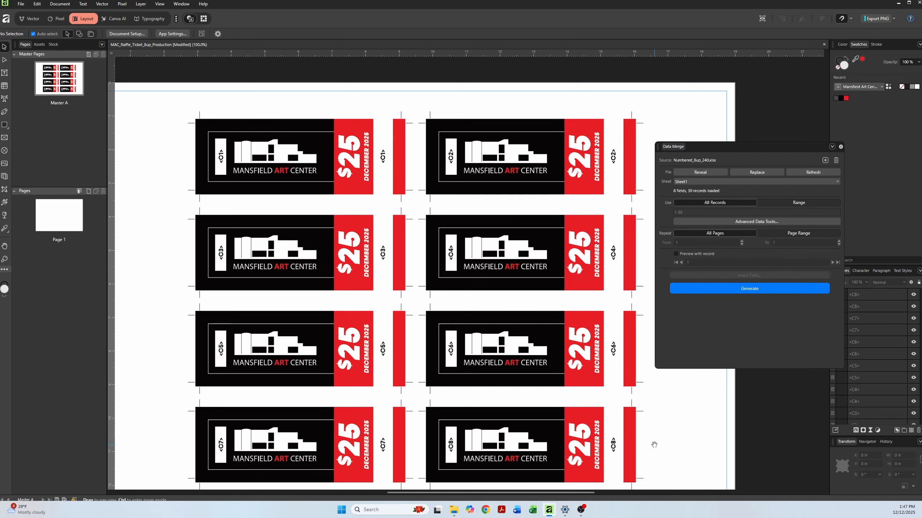
scroll(654, 445, down, 1)
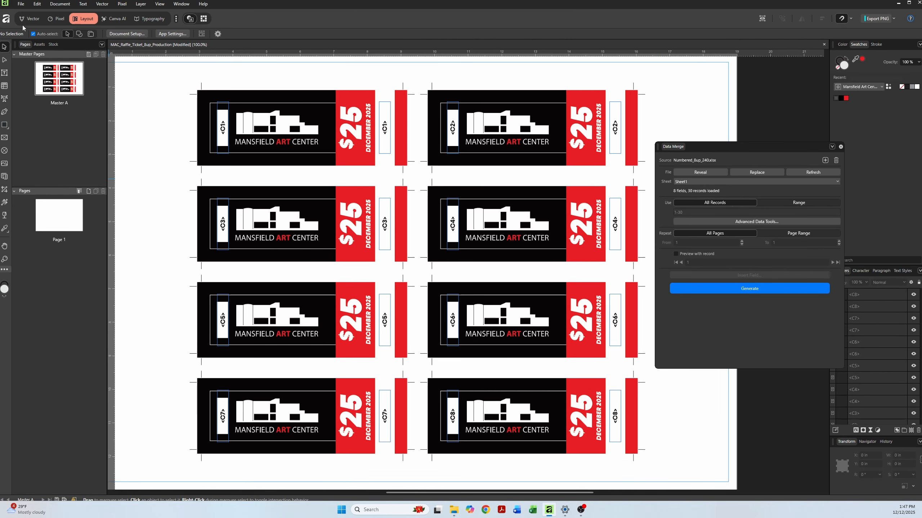
click(20, 3)
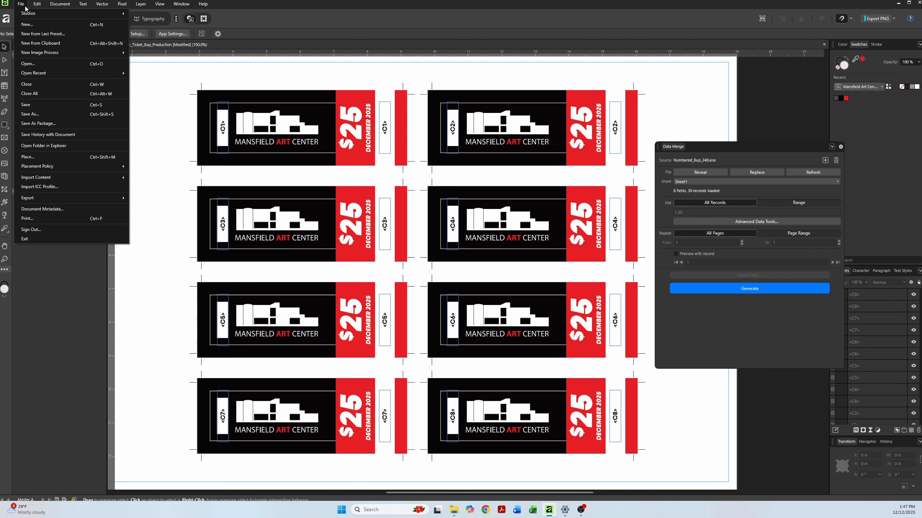
click(72, 108)
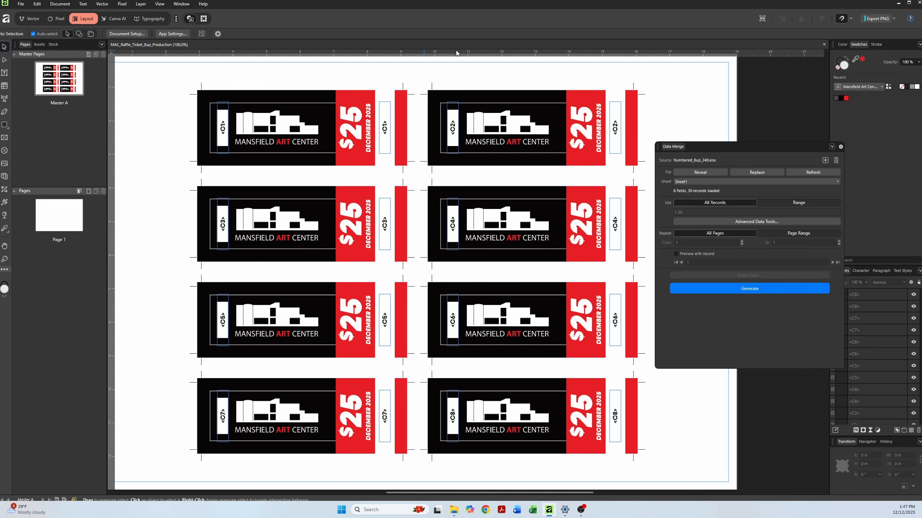
- Apply Master A to Page 1 and generate the merged document from all records, updating the outdated source data
click(764, 292)
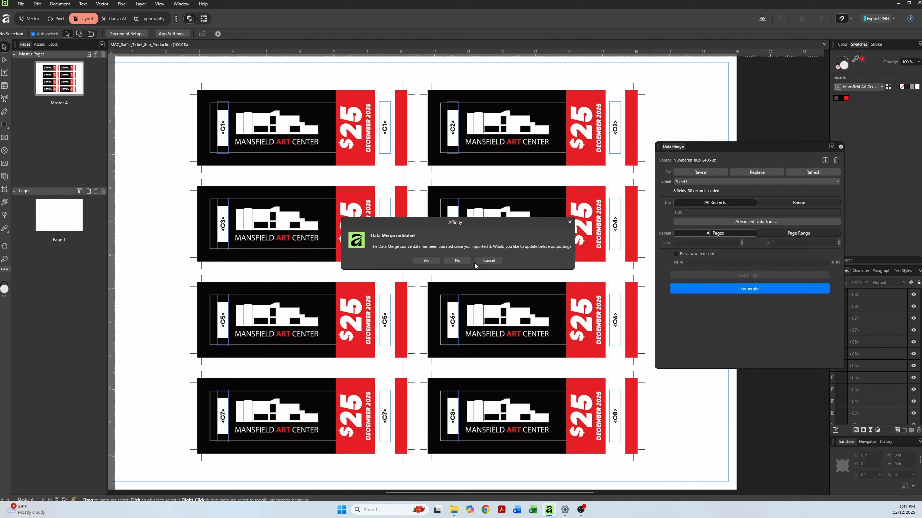
click(487, 261)
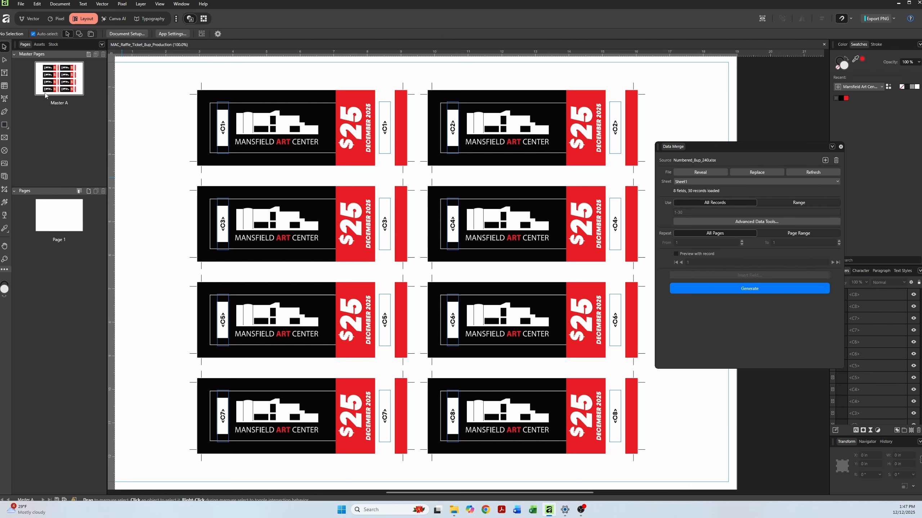
drag(67, 95, 59, 214)
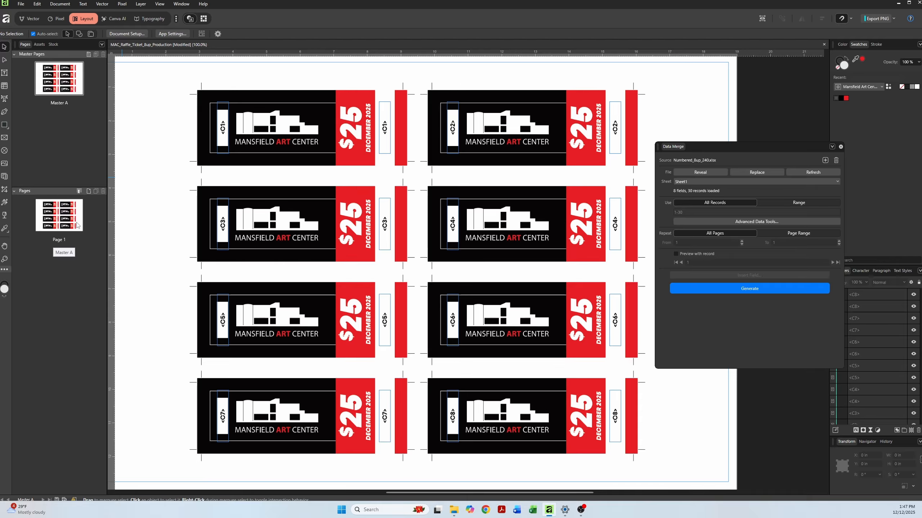
click(750, 292)
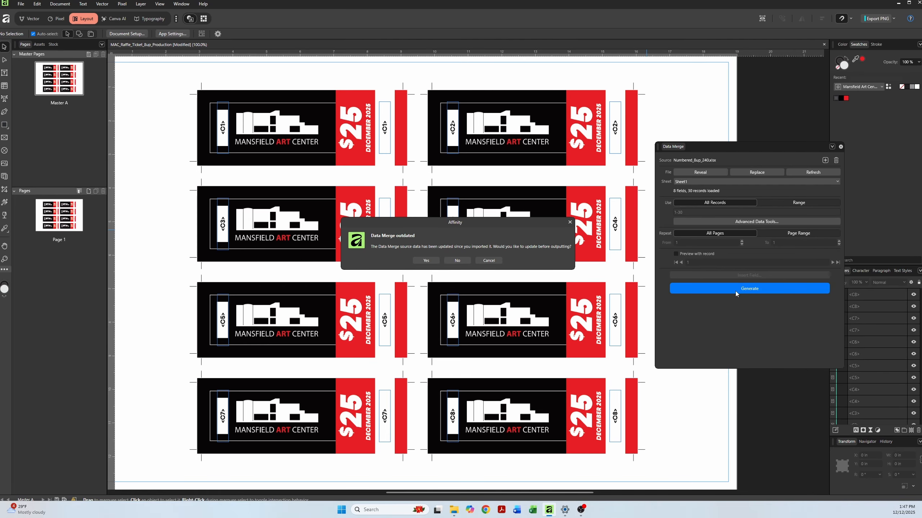
click(423, 260)
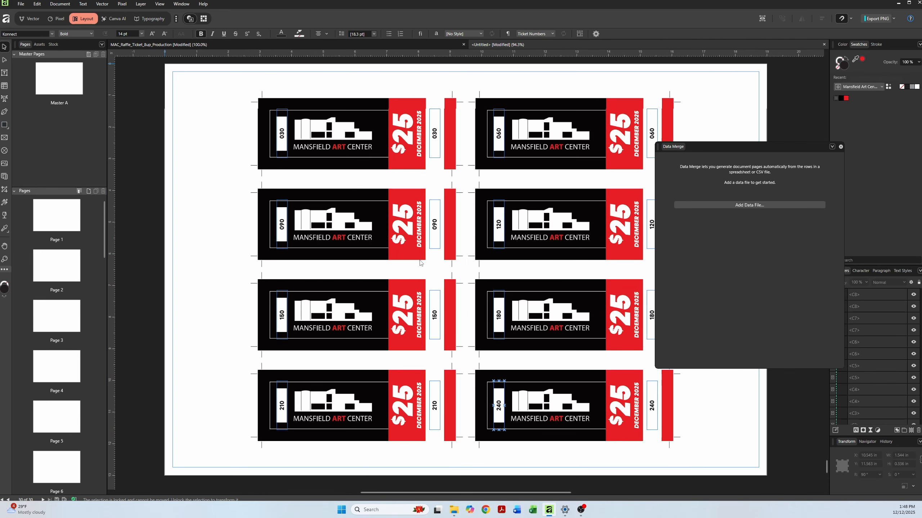
- Check the ticket numbering on Pages 1, 2 and 3 of the generated document
click(71, 222)
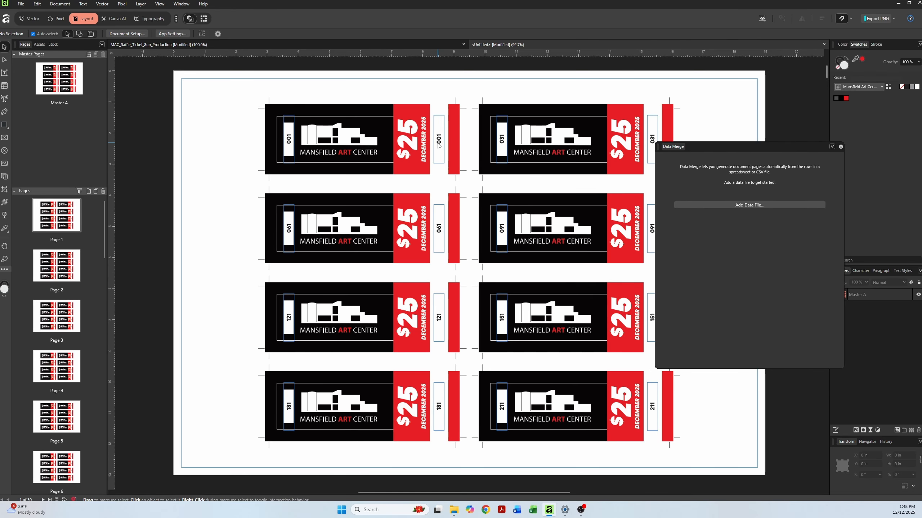
click(54, 265)
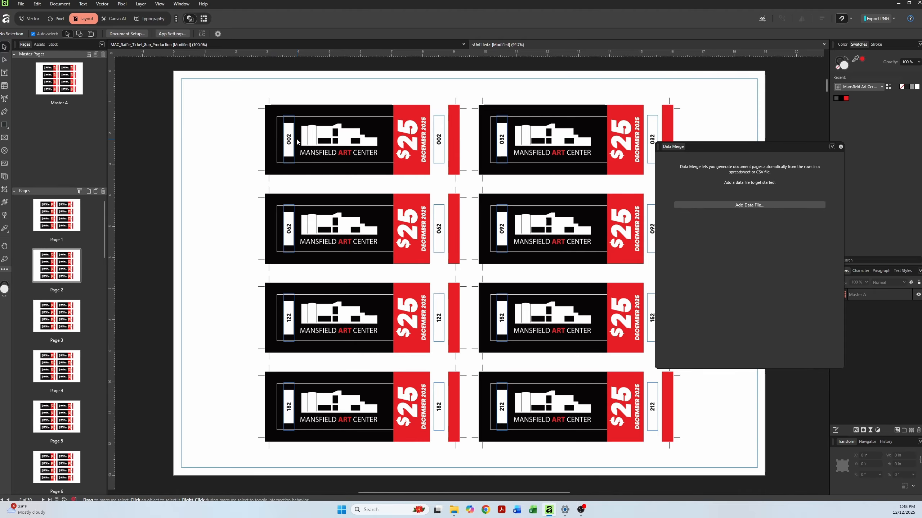
click(62, 313)
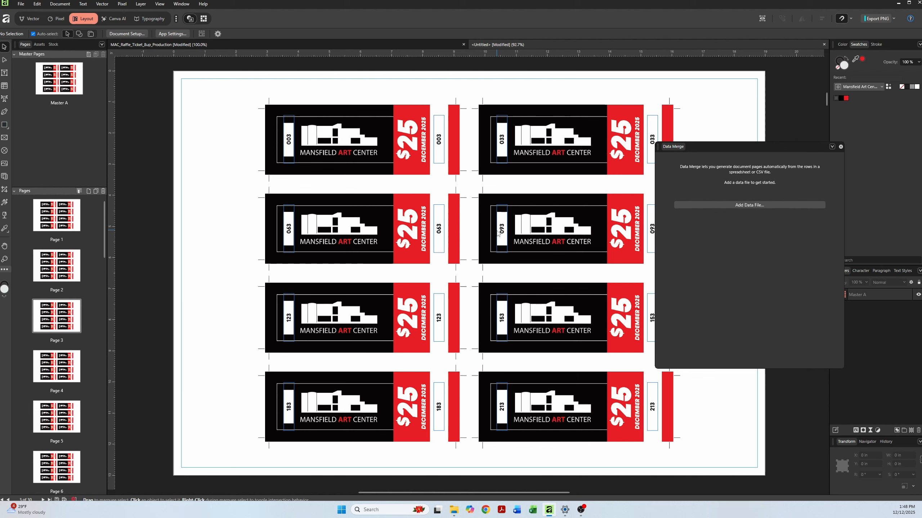
- Dismiss the data merge settings and save the generated document as Ticket_Merged_2025 in the Numbered Tickets folder
click(840, 147)
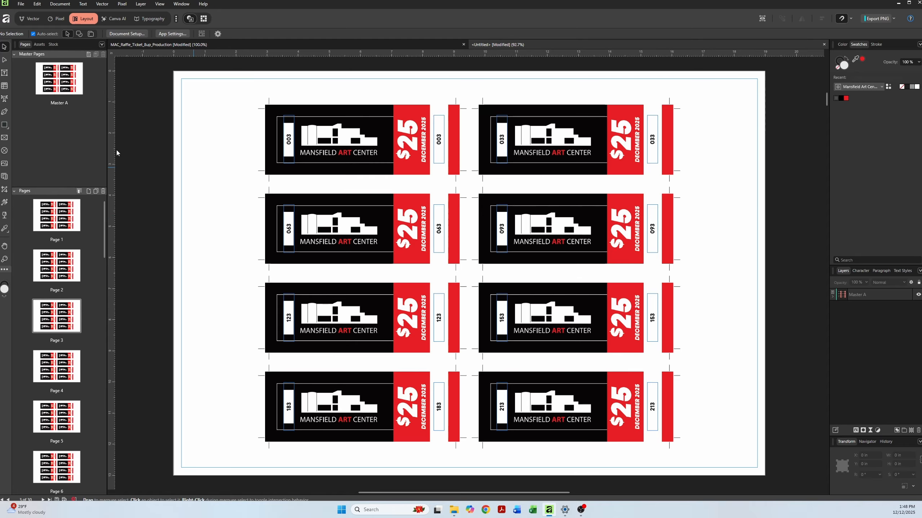
click(20, 4)
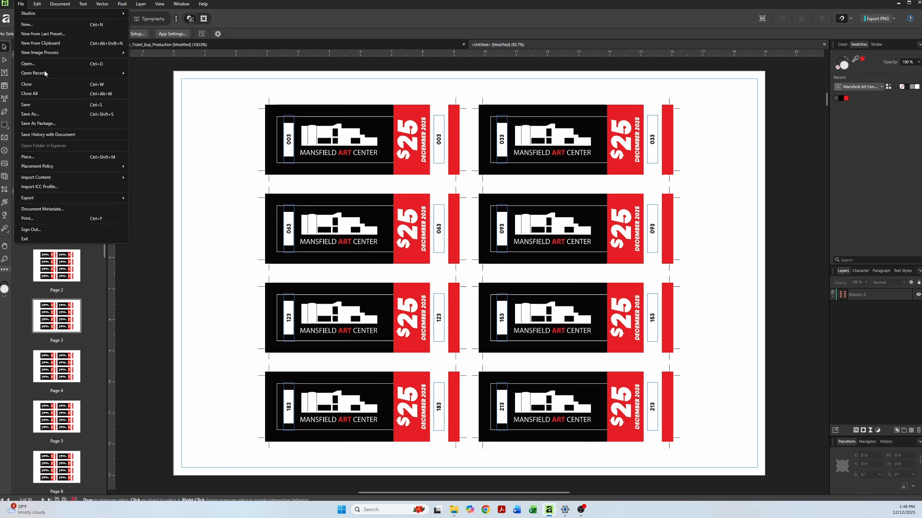
click(43, 102)
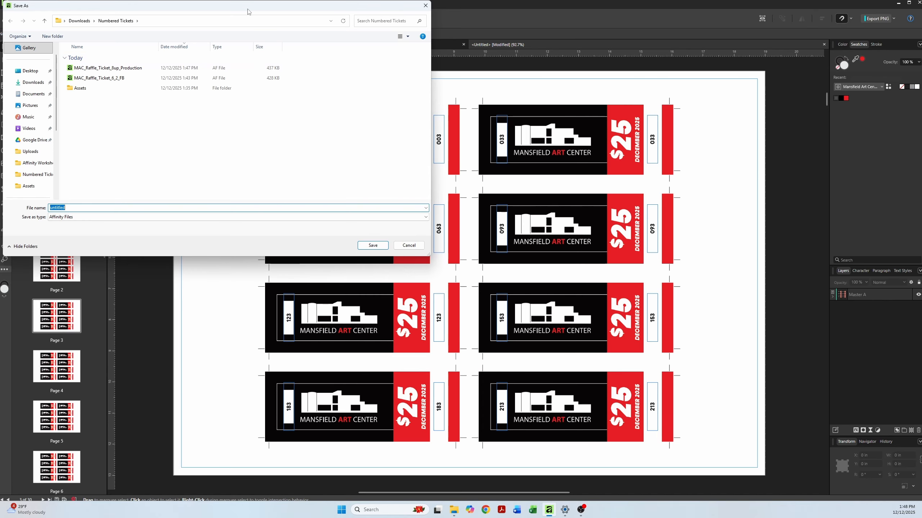
drag(247, 11, 347, 123)
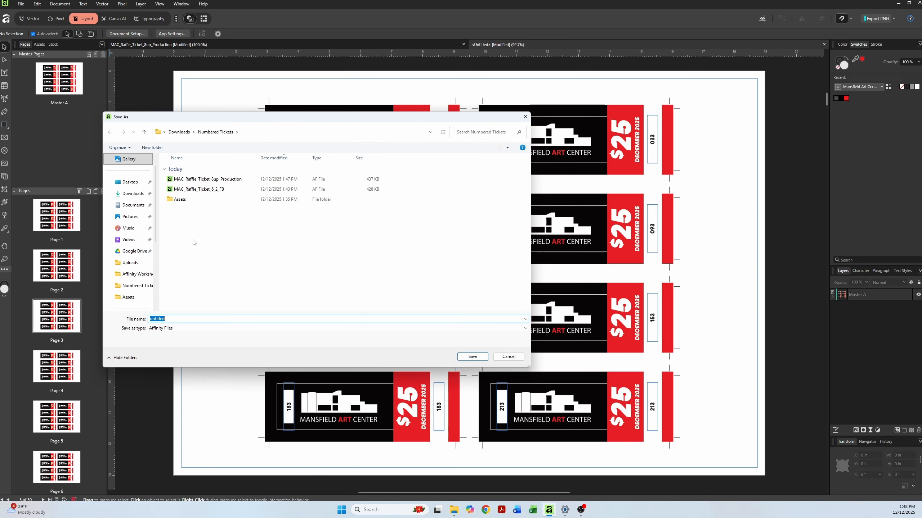
text(Ticket_Merged_2025)
key(Return)
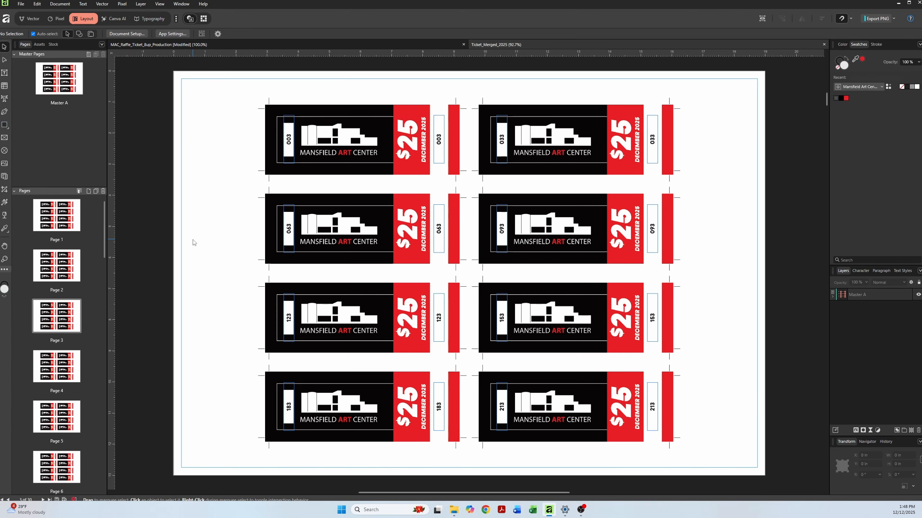
- Open the export settings for the merged ticket document, ignoring the preflight warnings
click(28, 7)
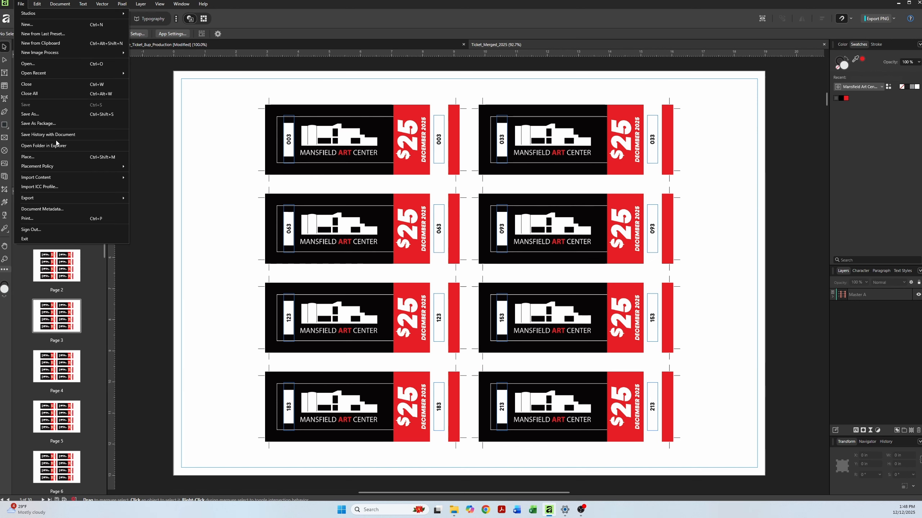
mouse_move(60, 201)
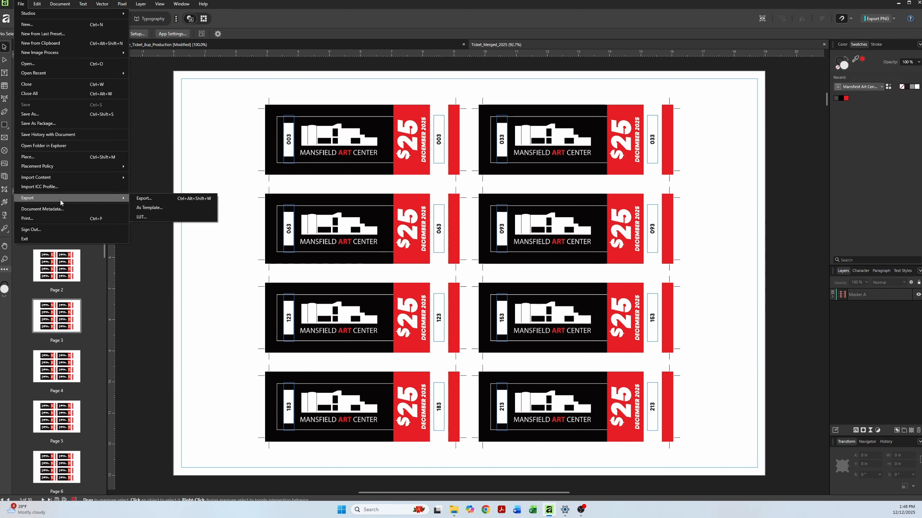
click(136, 198)
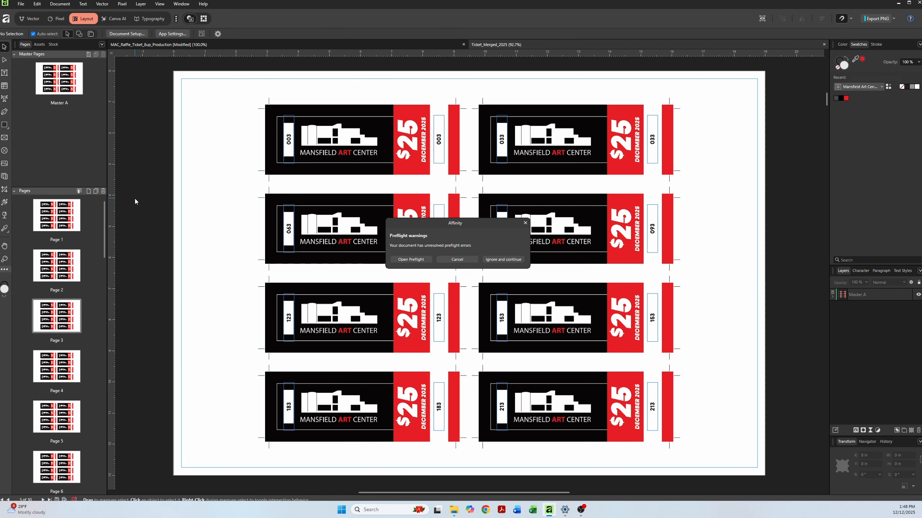
click(488, 260)
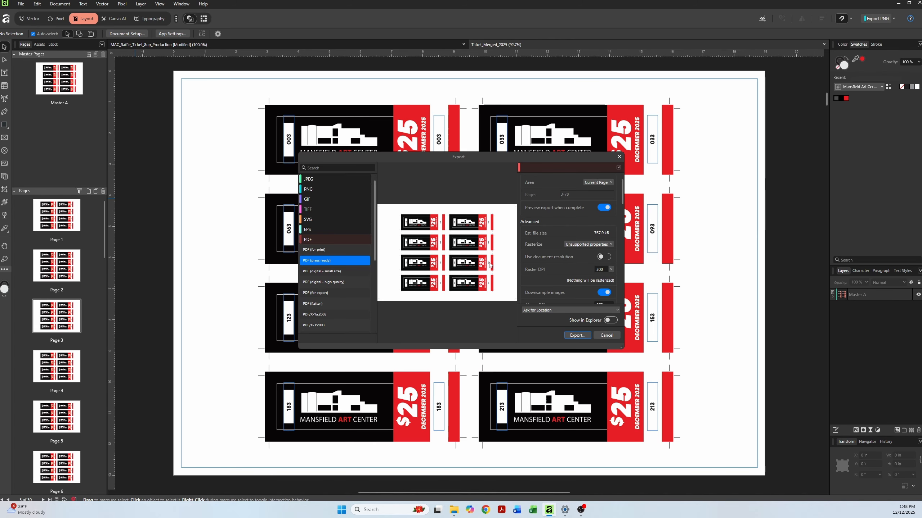